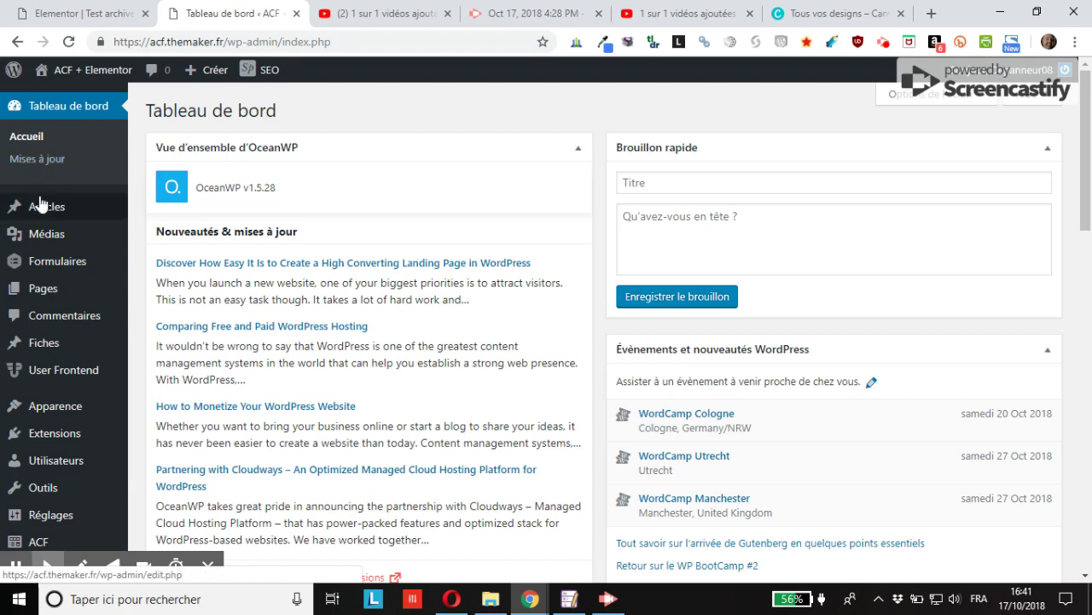
- Open the list of all articles and examine their categories, tags and publication dates
mouse_move(39, 211)
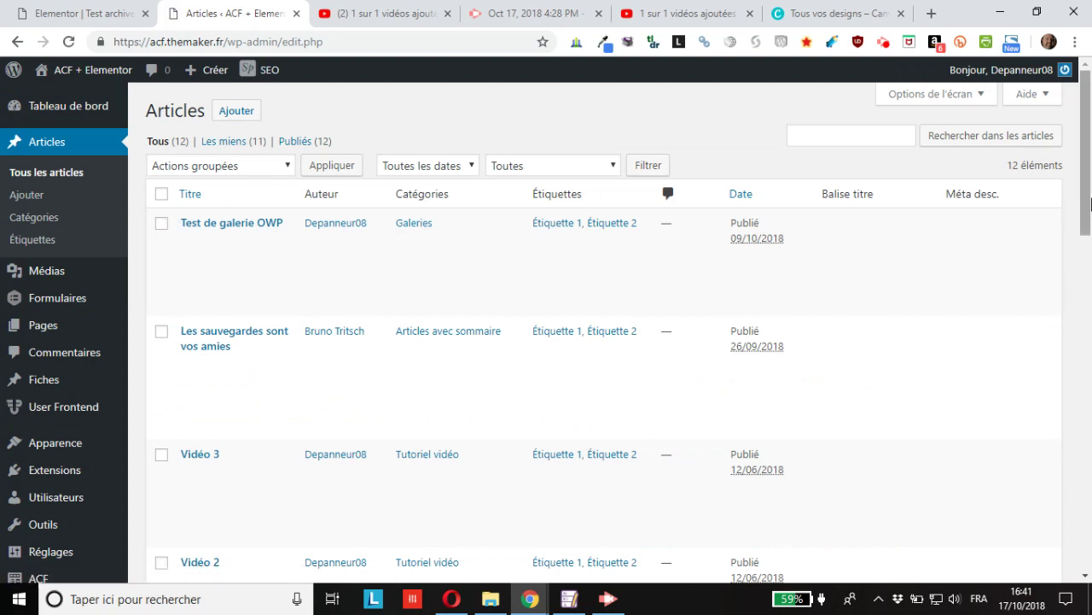
mouse_move(1028, 219)
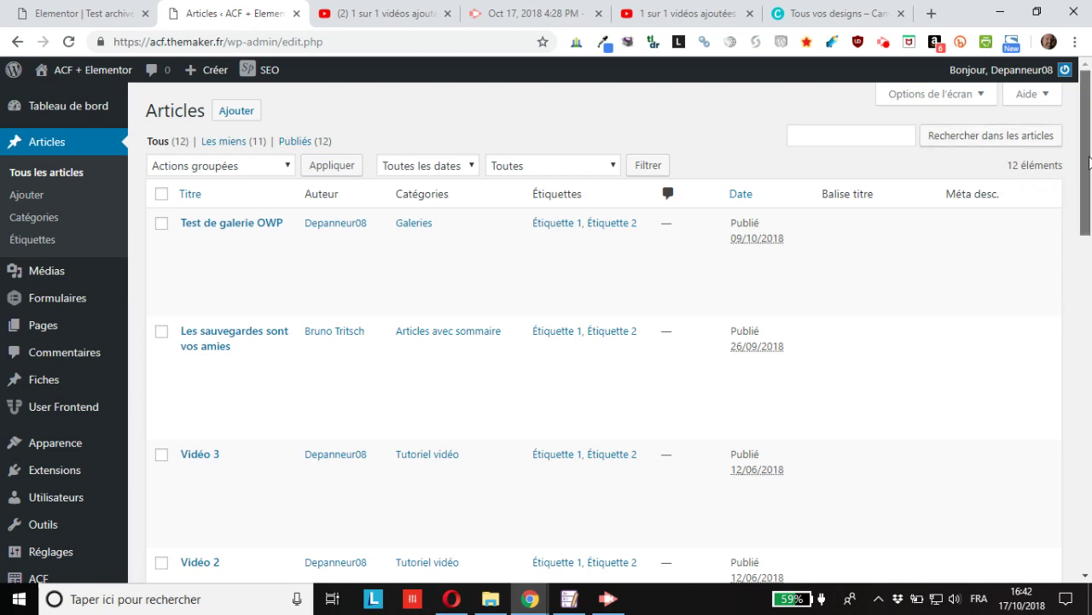
drag(1089, 162, 1088, 169)
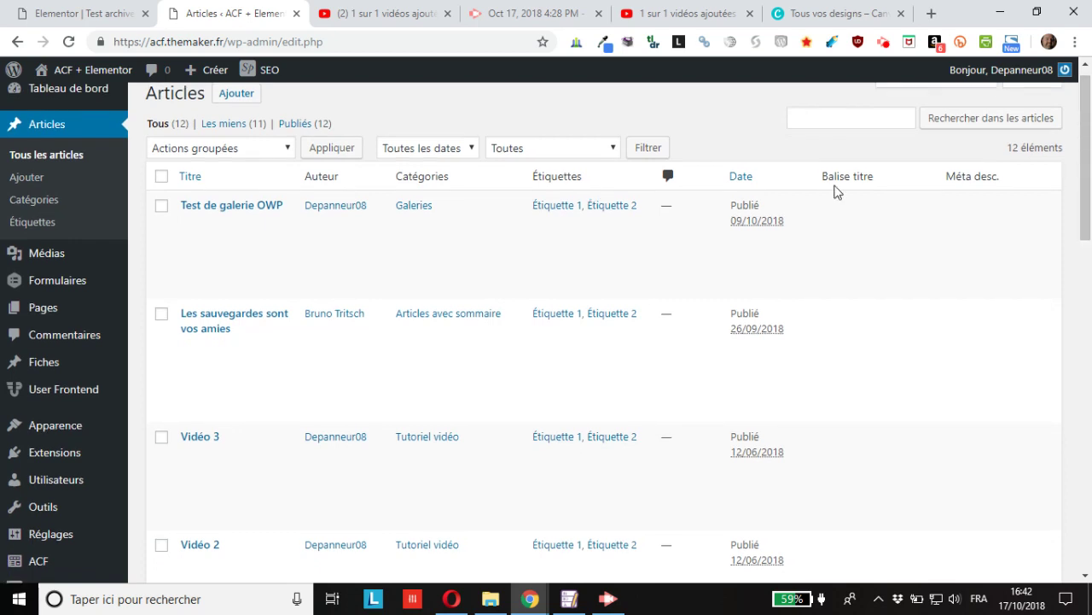
mouse_move(324, 212)
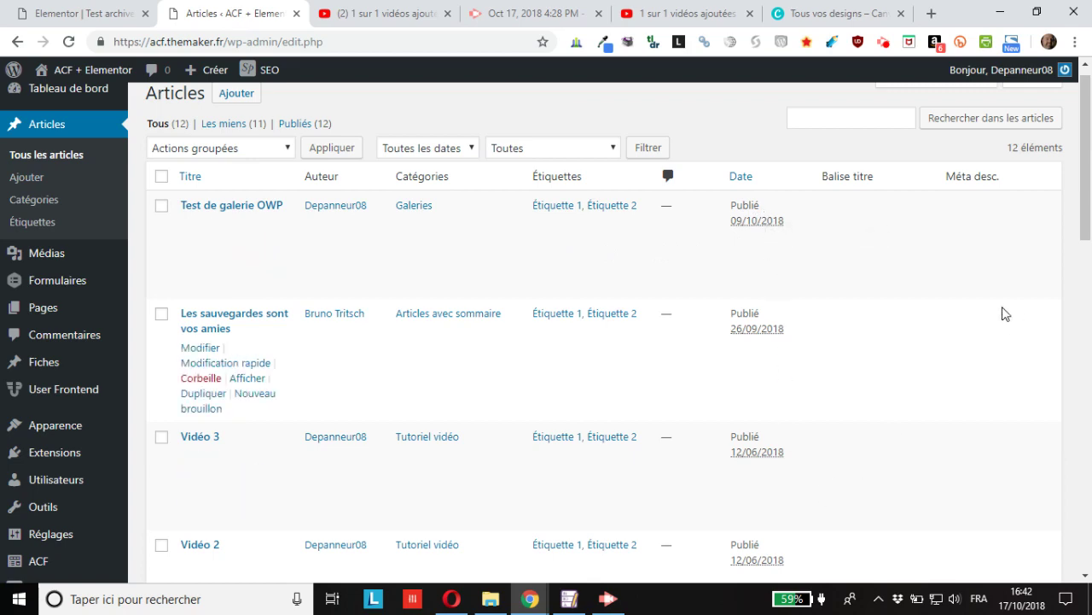
scroll(1006, 314, down, 2)
scroll(1003, 313, down, 2)
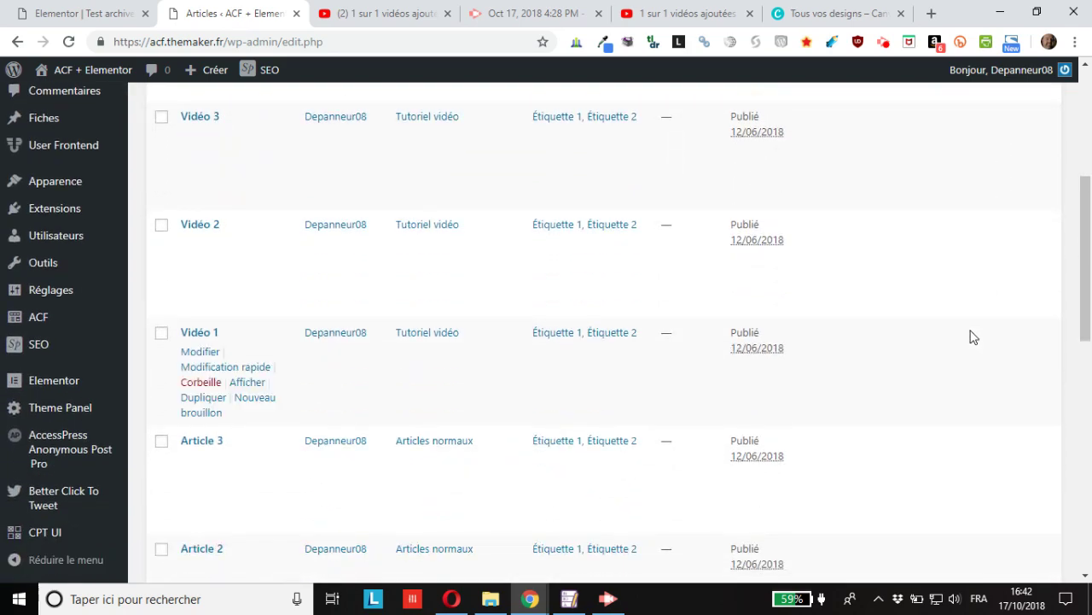
scroll(970, 340, up, 4)
scroll(450, 287, down, 2)
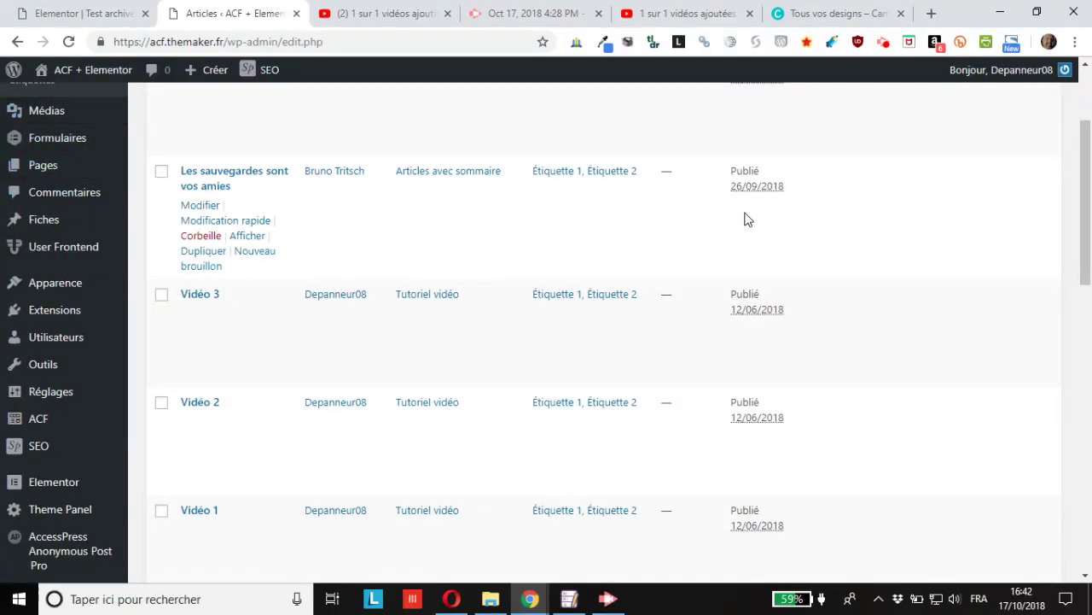
scroll(746, 218, down, 1)
scroll(746, 222, down, 2)
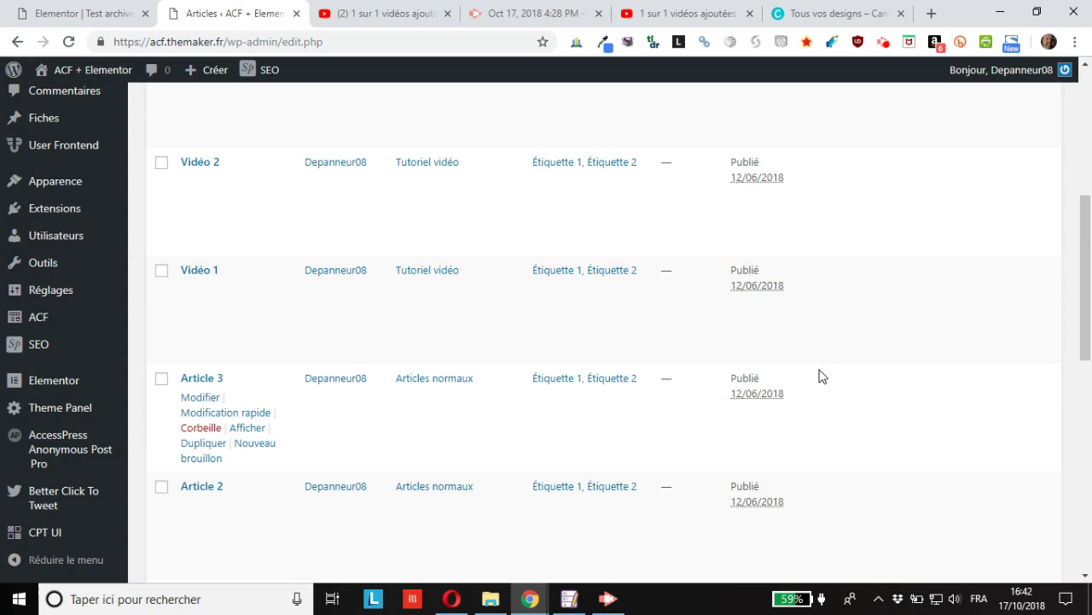
drag(1090, 279, 1090, 157)
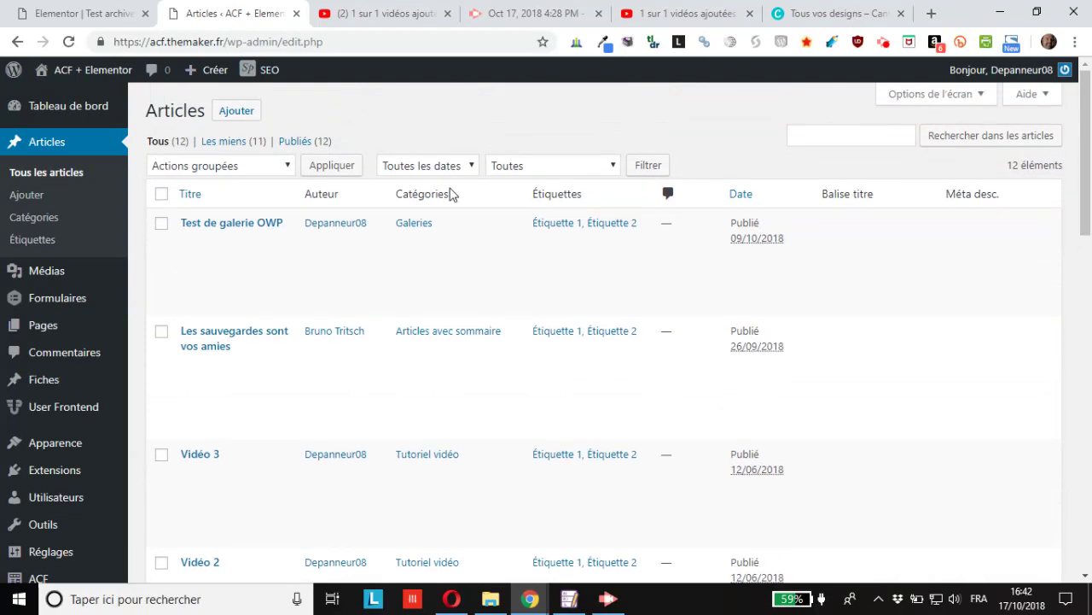
- Filter the article list to those published in septembre 2018
click(418, 166)
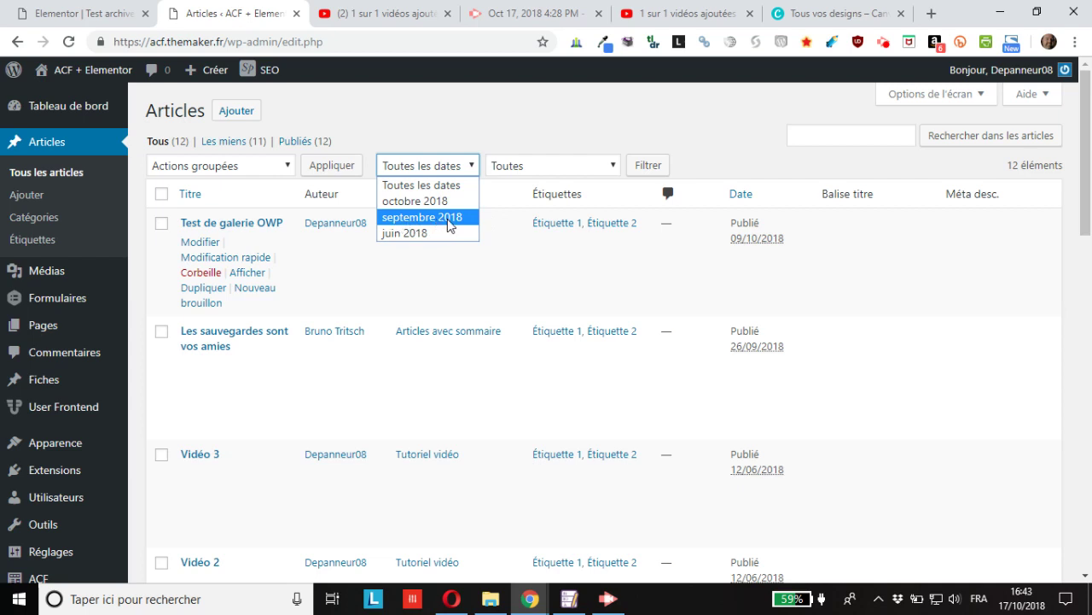
drag(1082, 238, 1081, 250)
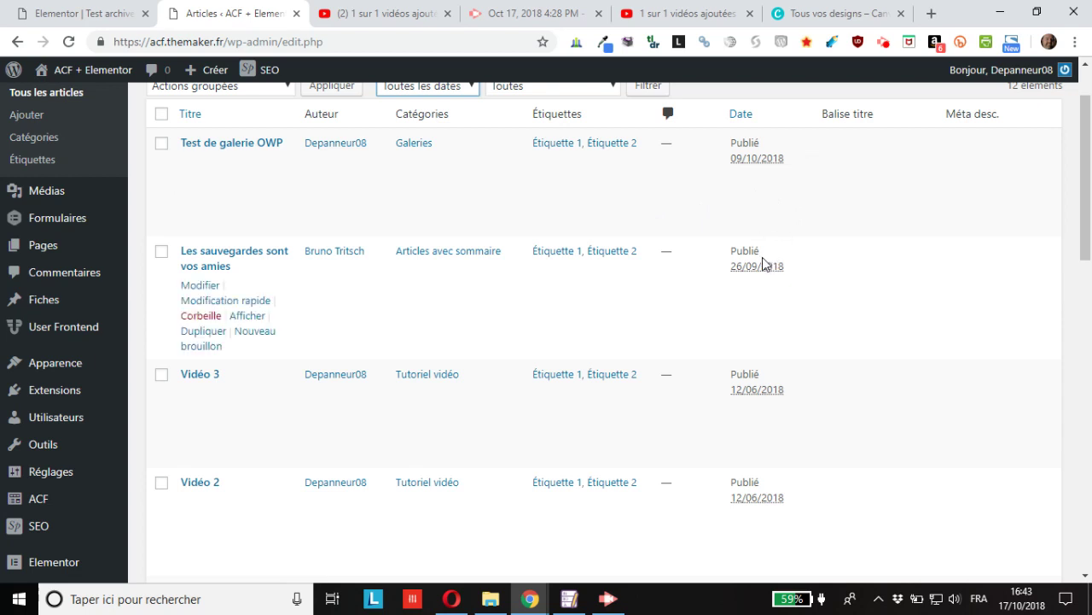
scroll(753, 250, up, 2)
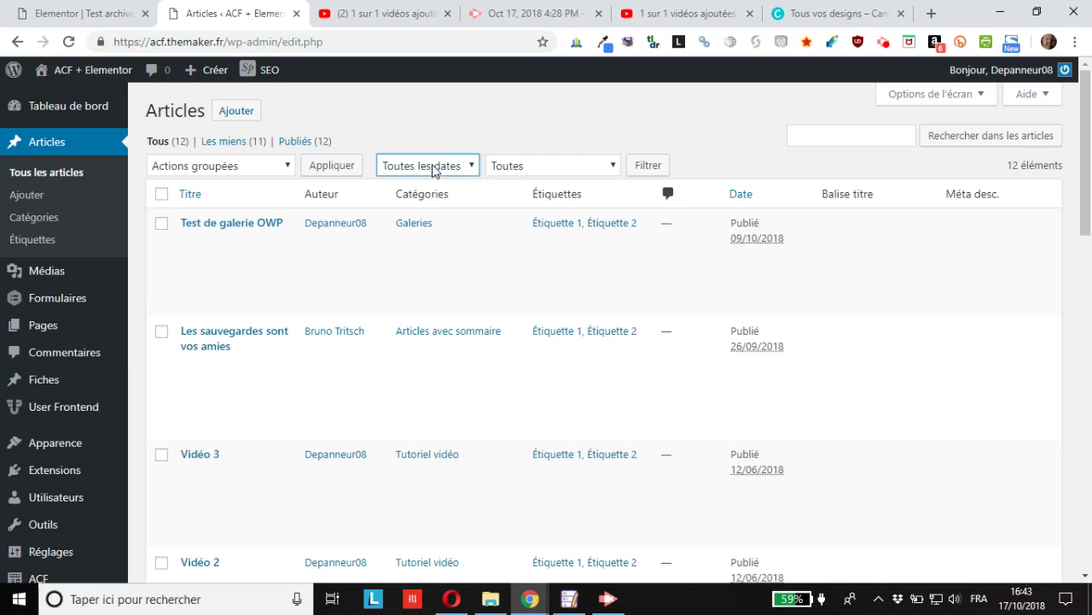
click(442, 169)
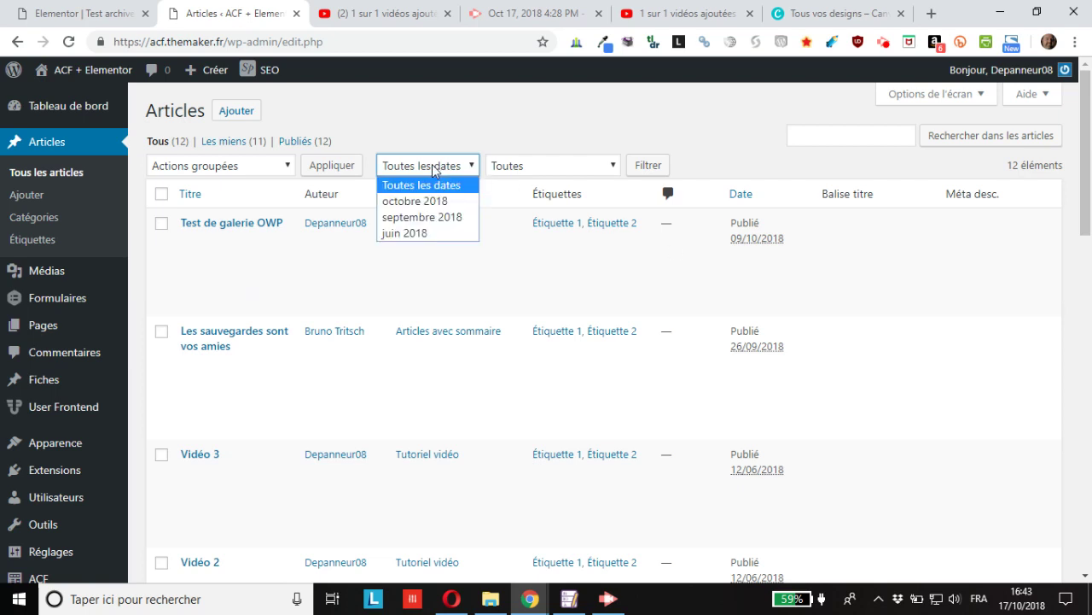
click(415, 218)
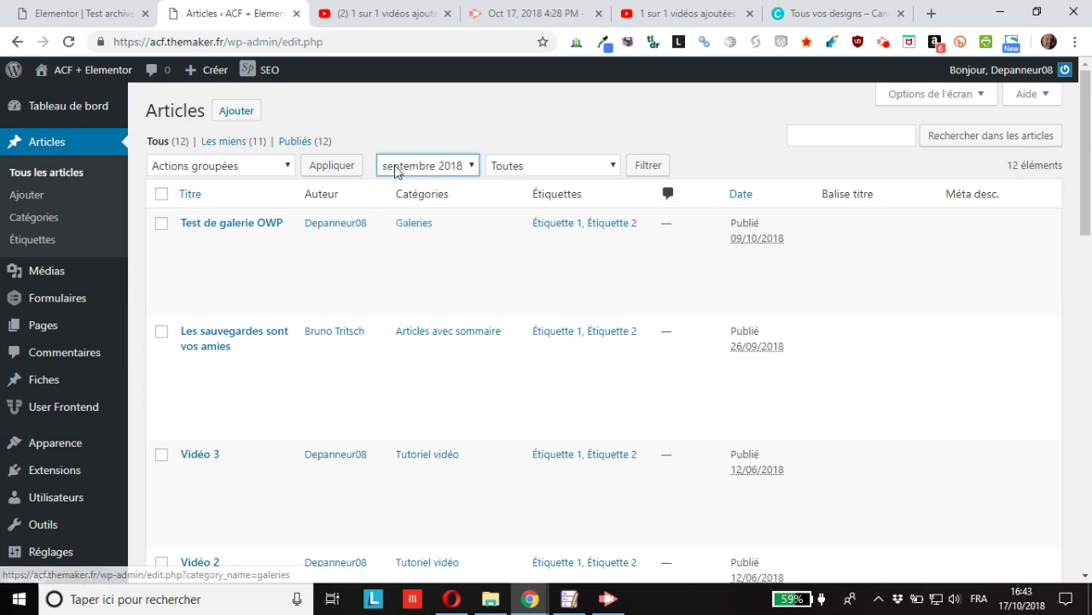
click(650, 166)
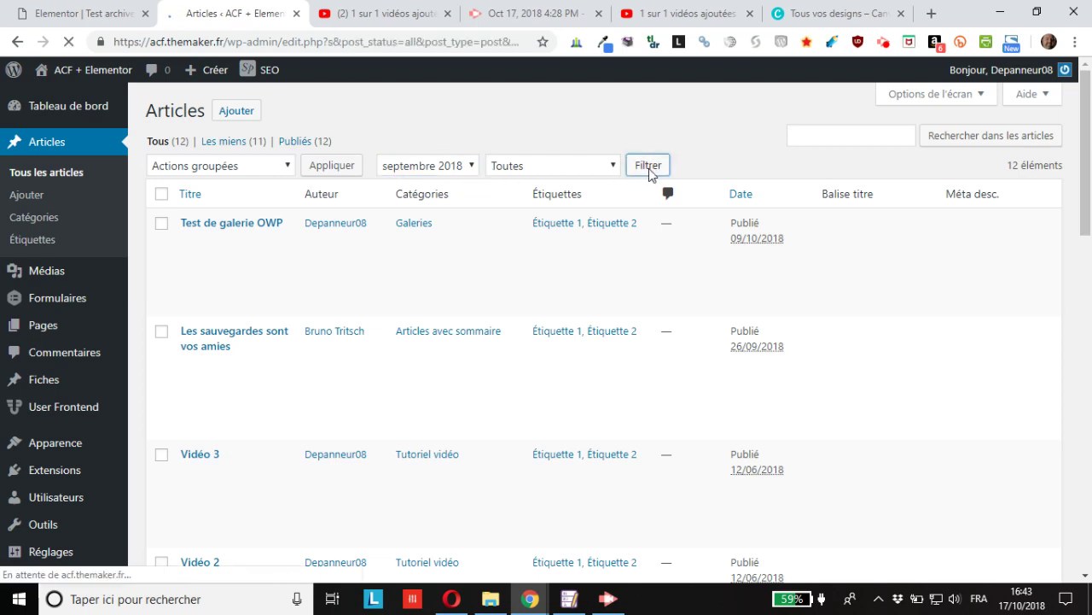
mouse_move(763, 319)
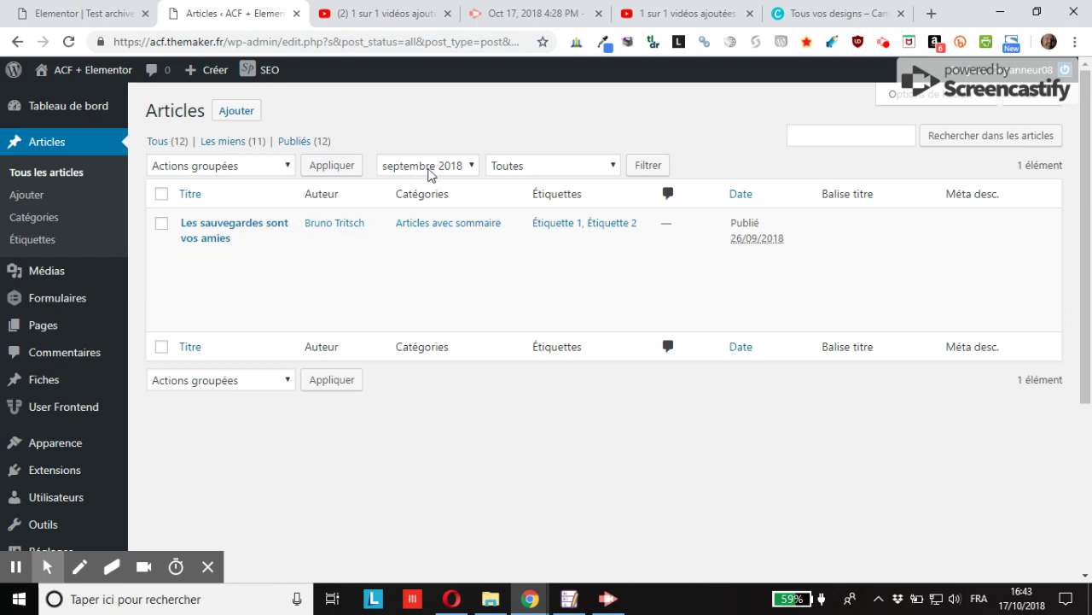
- Bulk-edit all articles in the septembre 2018 list, adding the tag Après, and update them
mouse_move(218, 258)
mouse_move(272, 224)
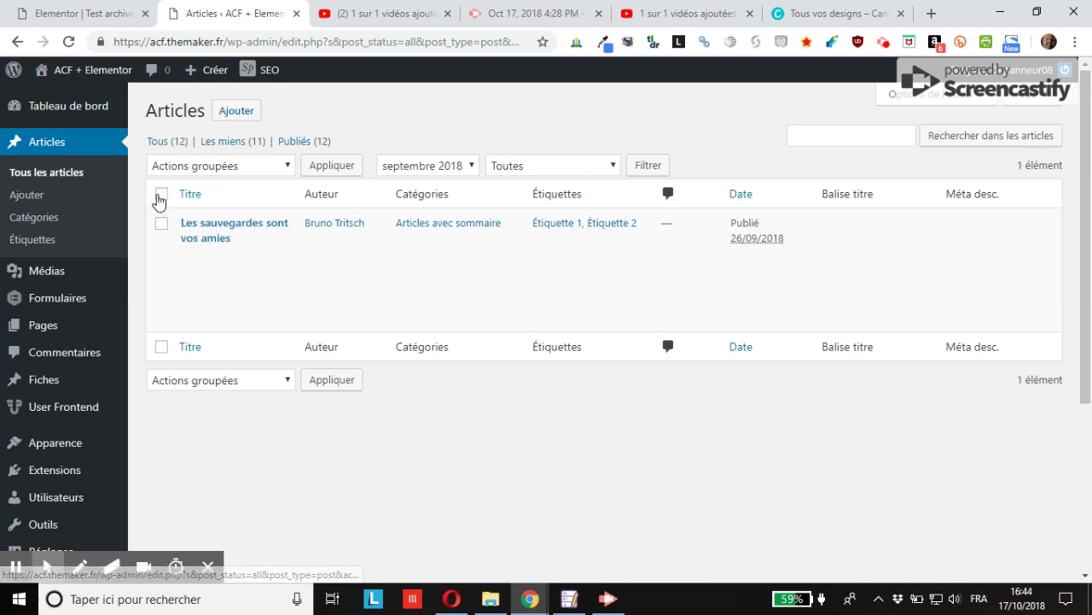
click(159, 196)
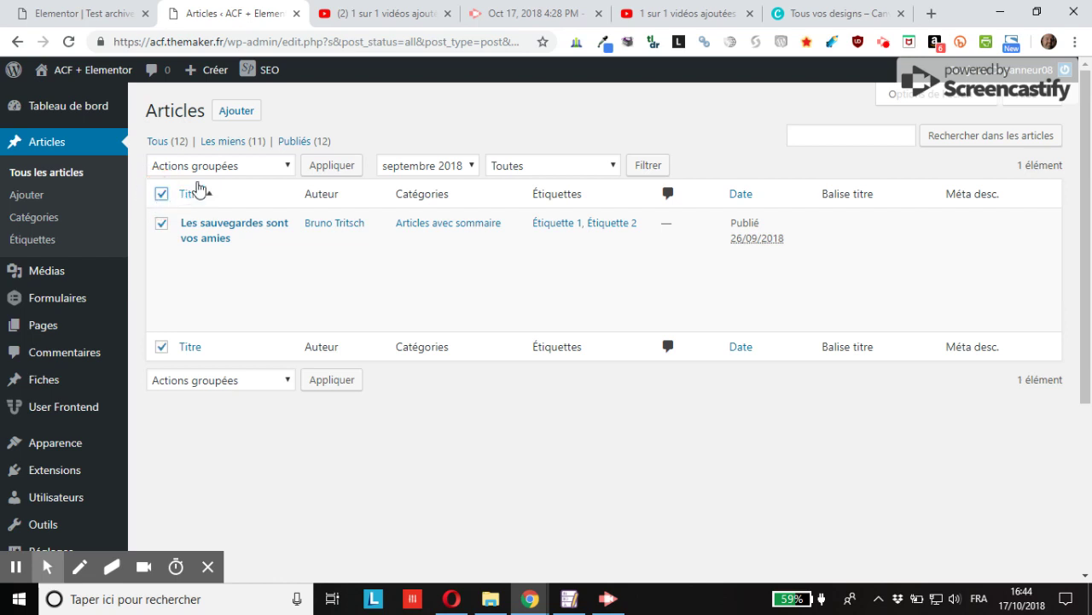
click(215, 167)
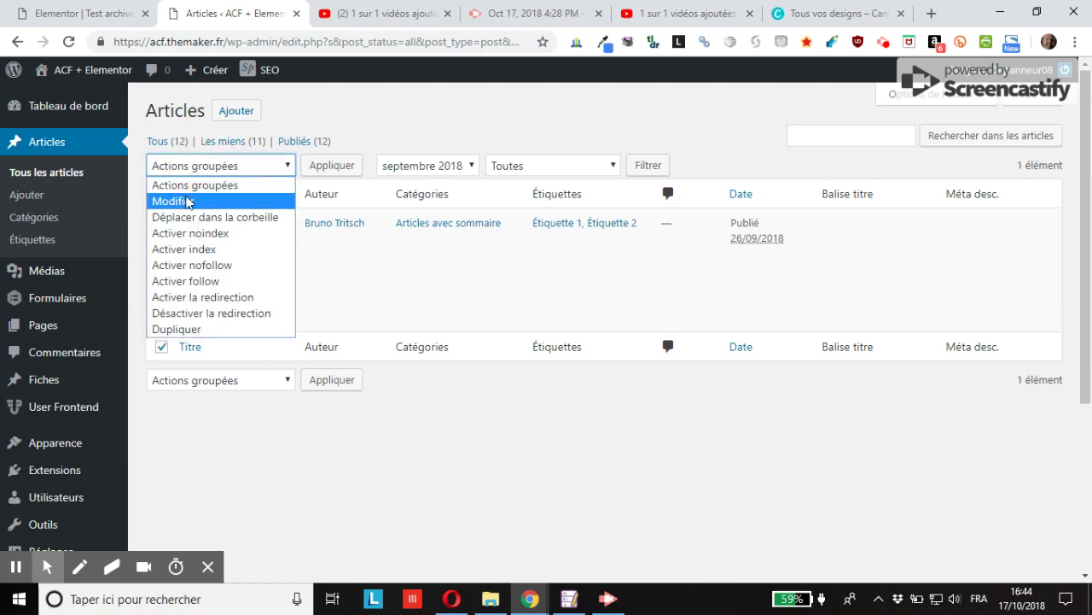
click(182, 201)
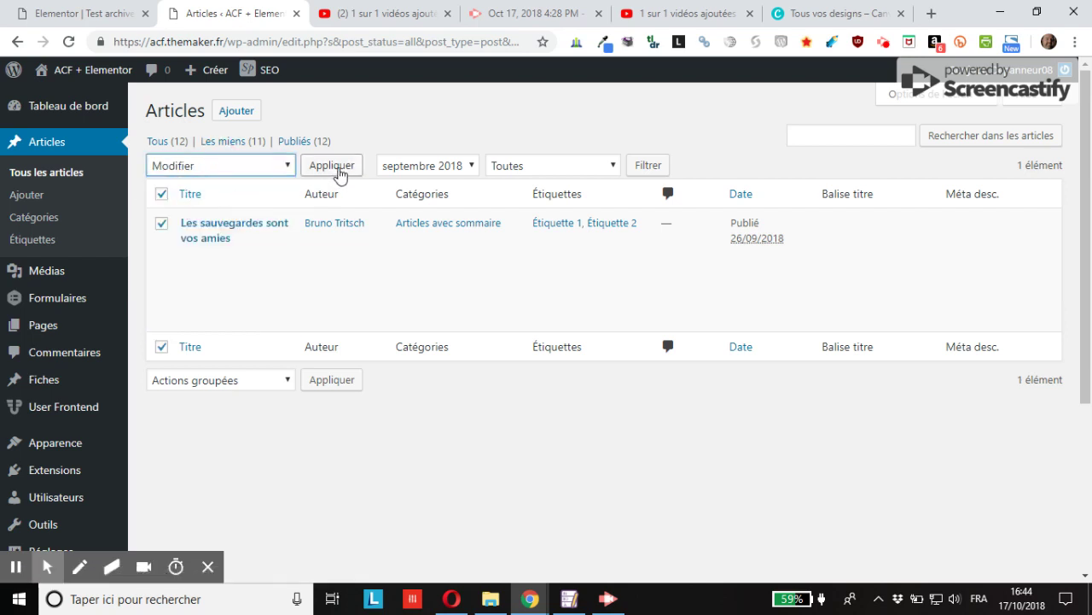
click(332, 168)
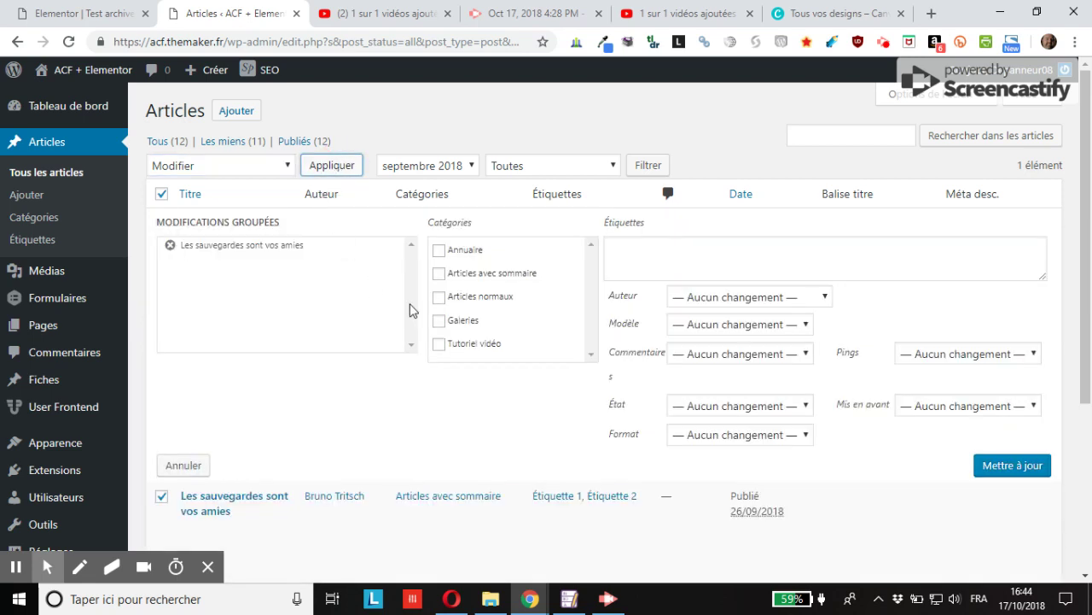
click(690, 252)
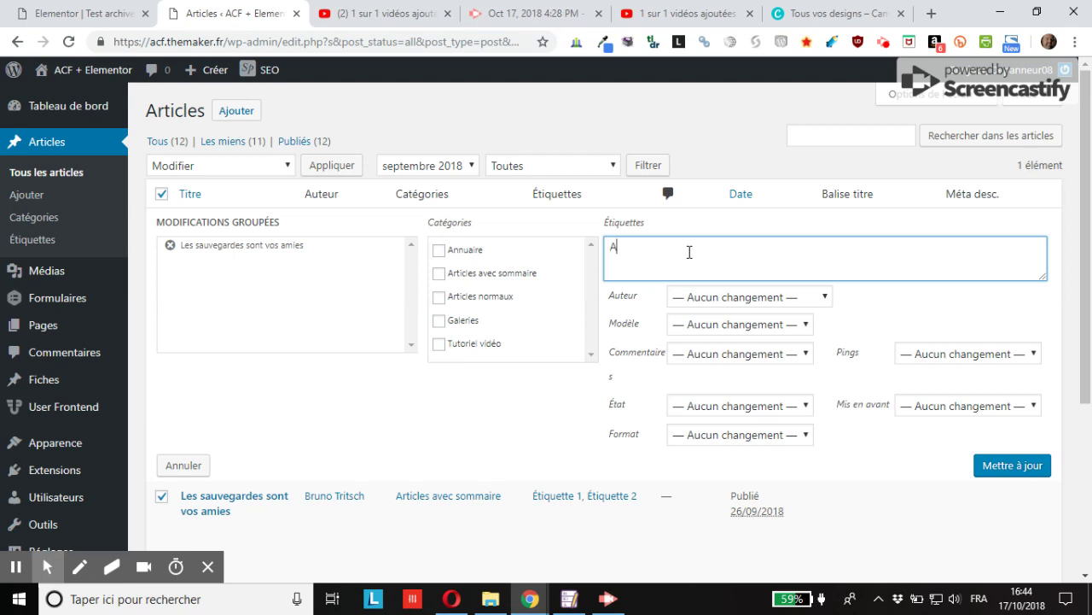
text(Apr)
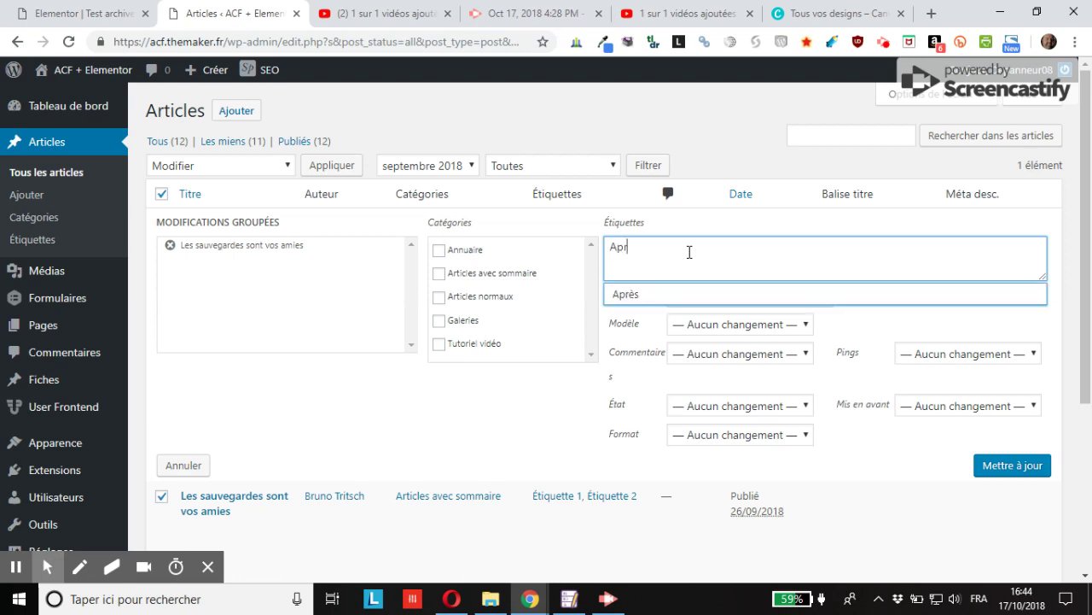
click(647, 297)
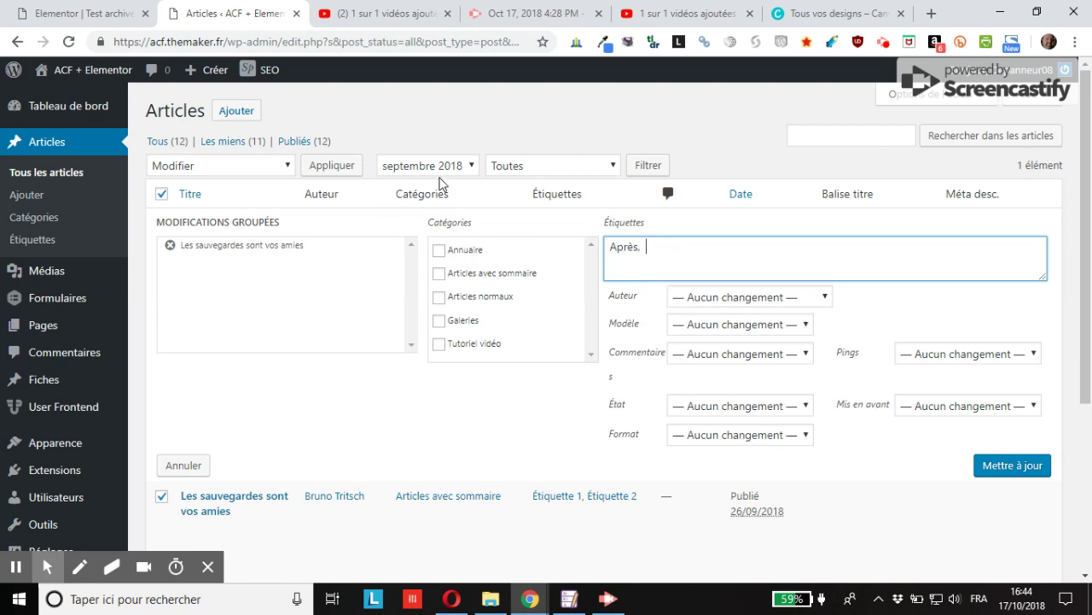
click(1015, 467)
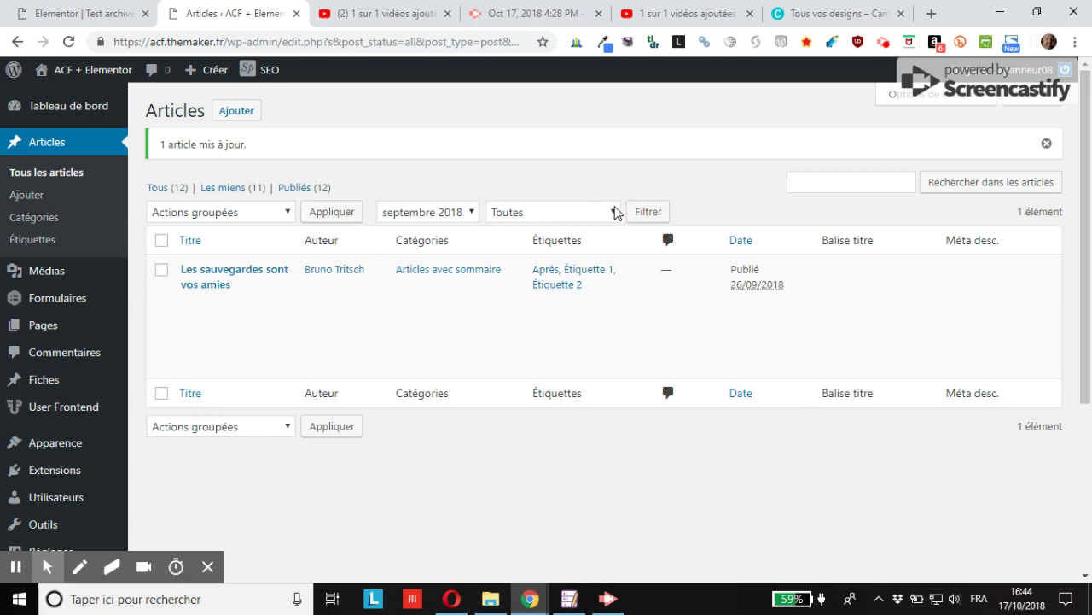
- Show the articles from all dates again and filter the list to octobre 2018
click(452, 211)
click(432, 232)
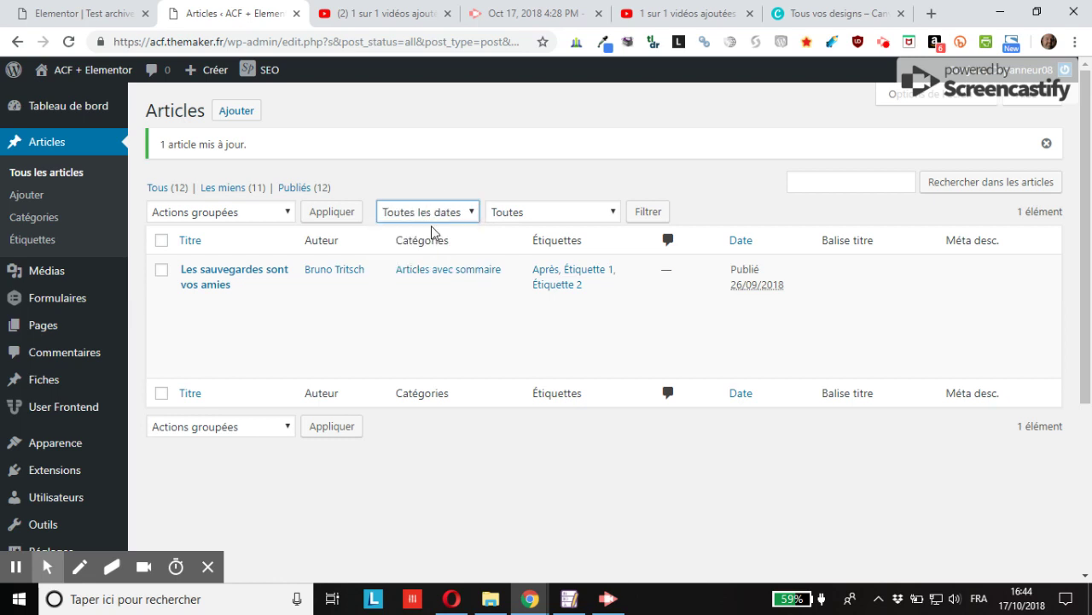
click(649, 212)
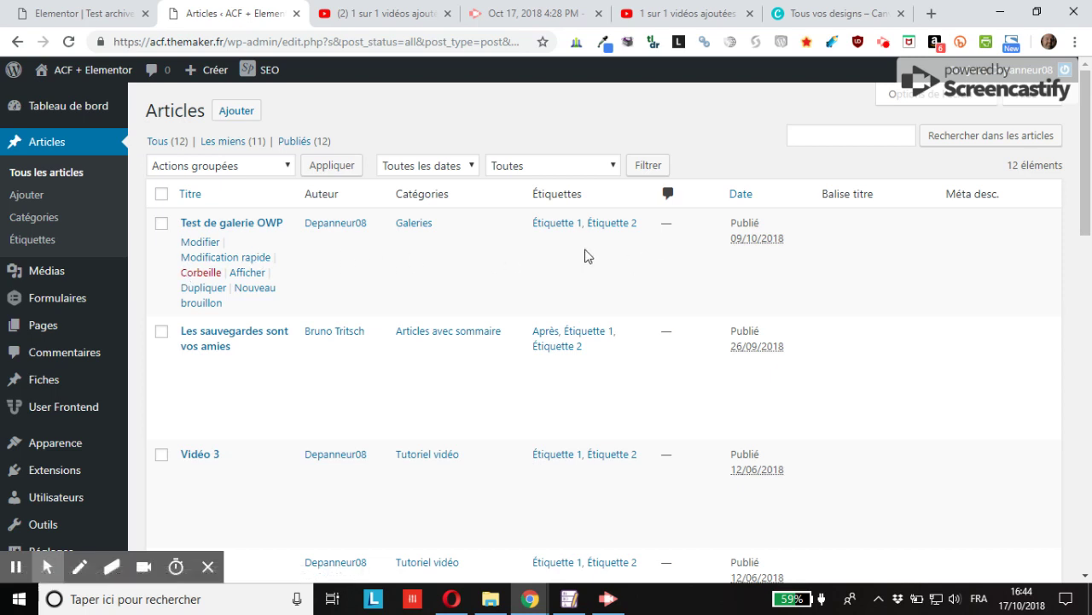
click(421, 169)
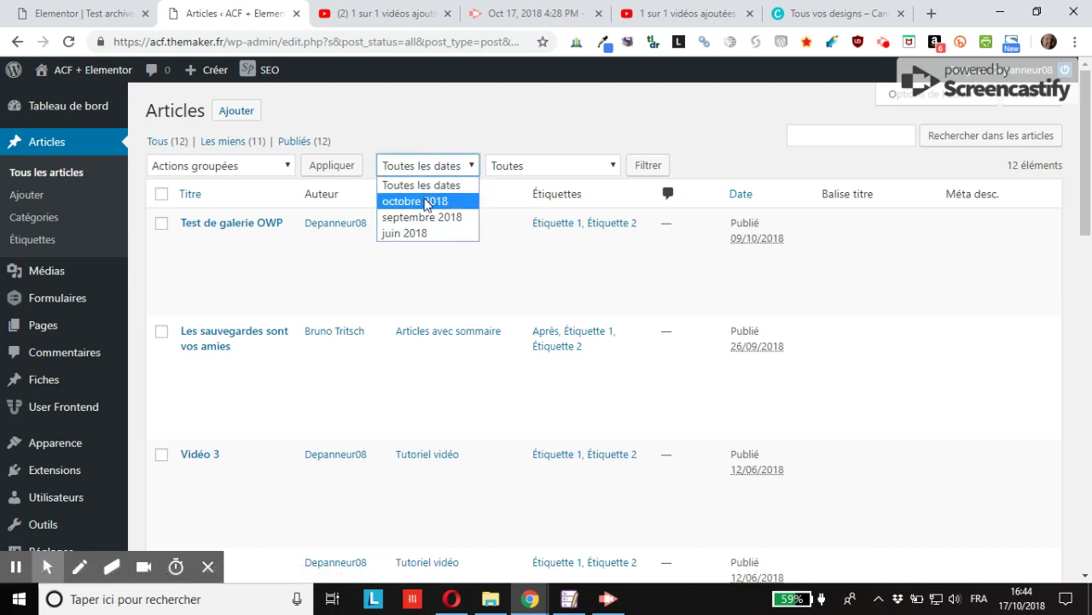
click(417, 200)
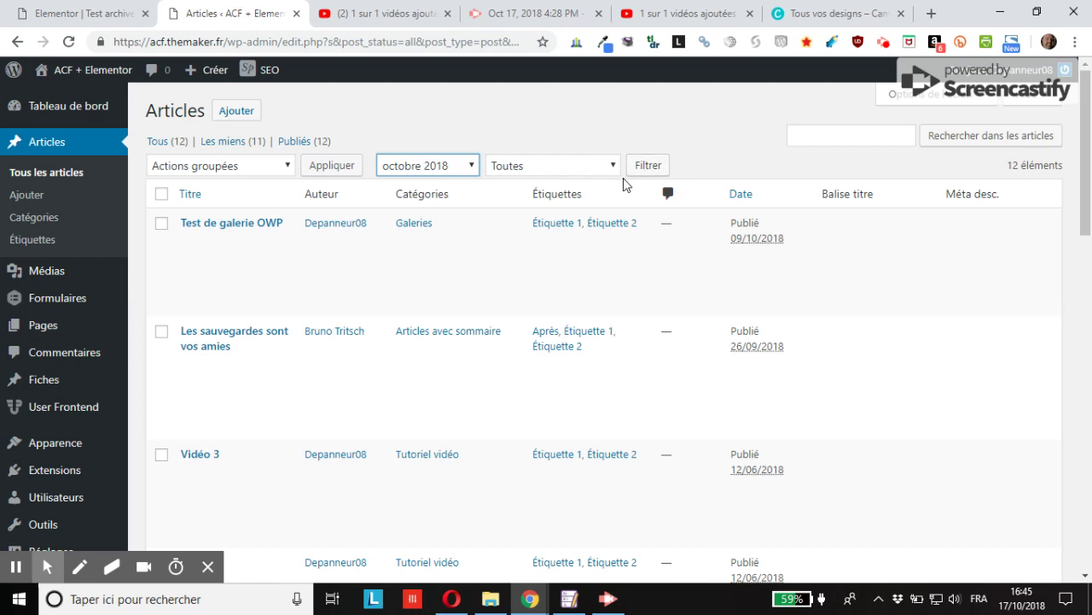
click(649, 167)
click(648, 168)
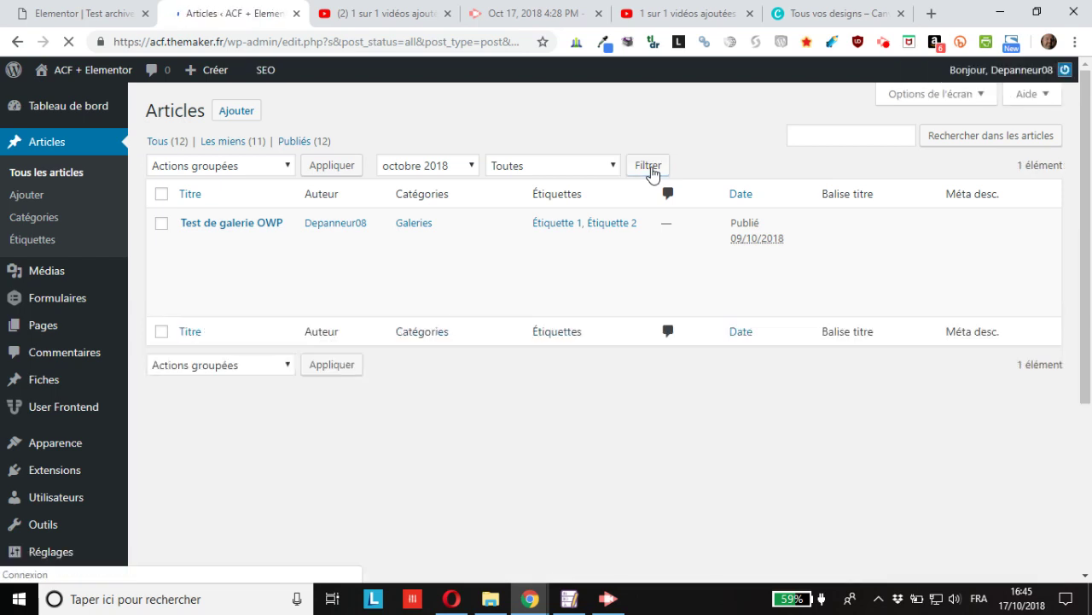
- Bulk-edit all articles in the octobre 2018 list, adding the tag Après, and update them
click(161, 195)
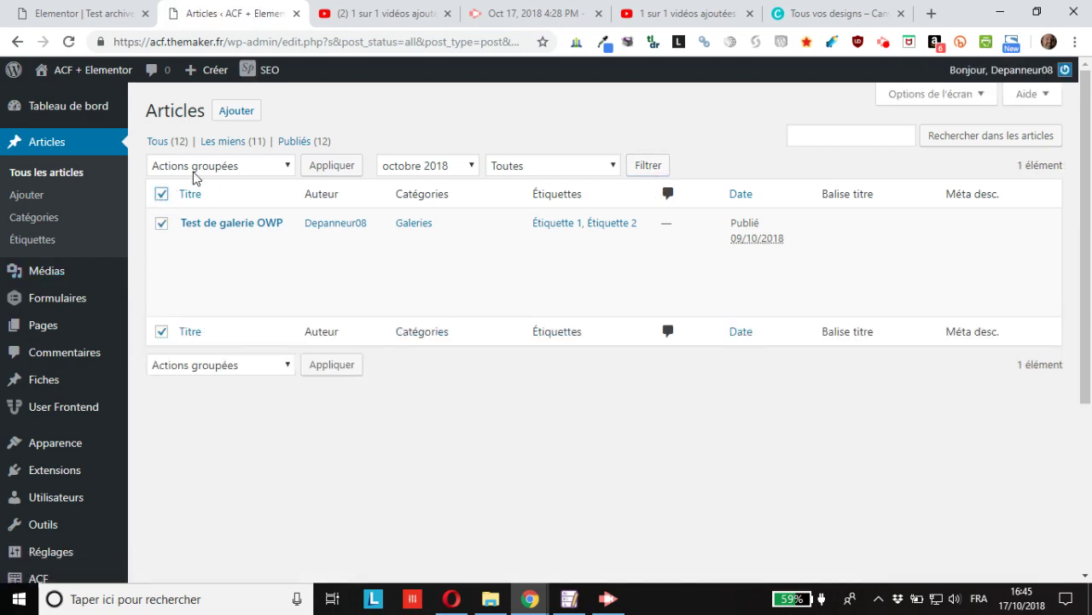
click(202, 170)
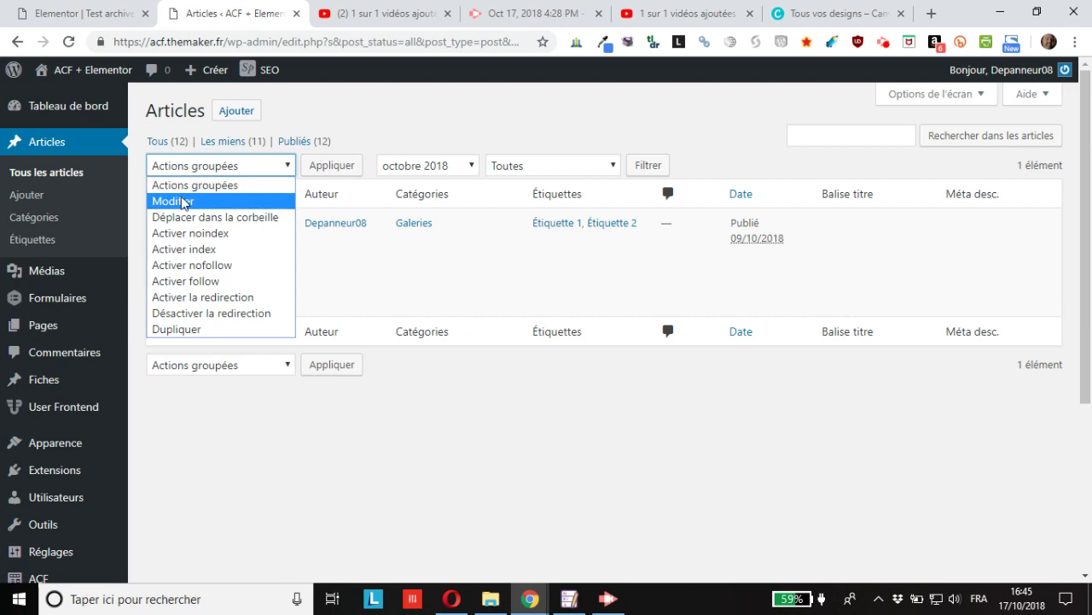
click(181, 202)
click(325, 167)
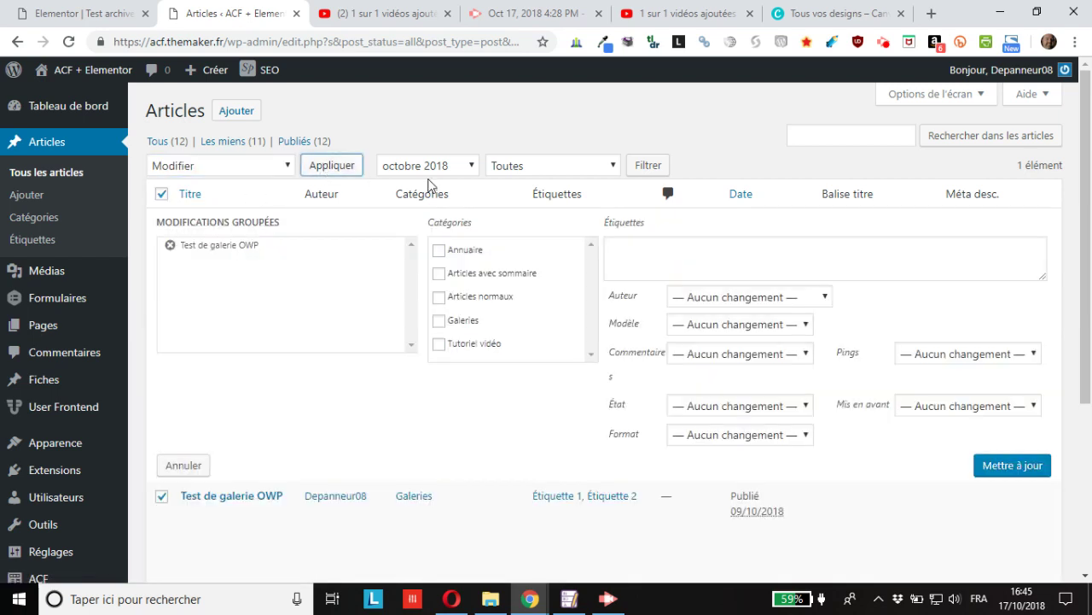
click(689, 251)
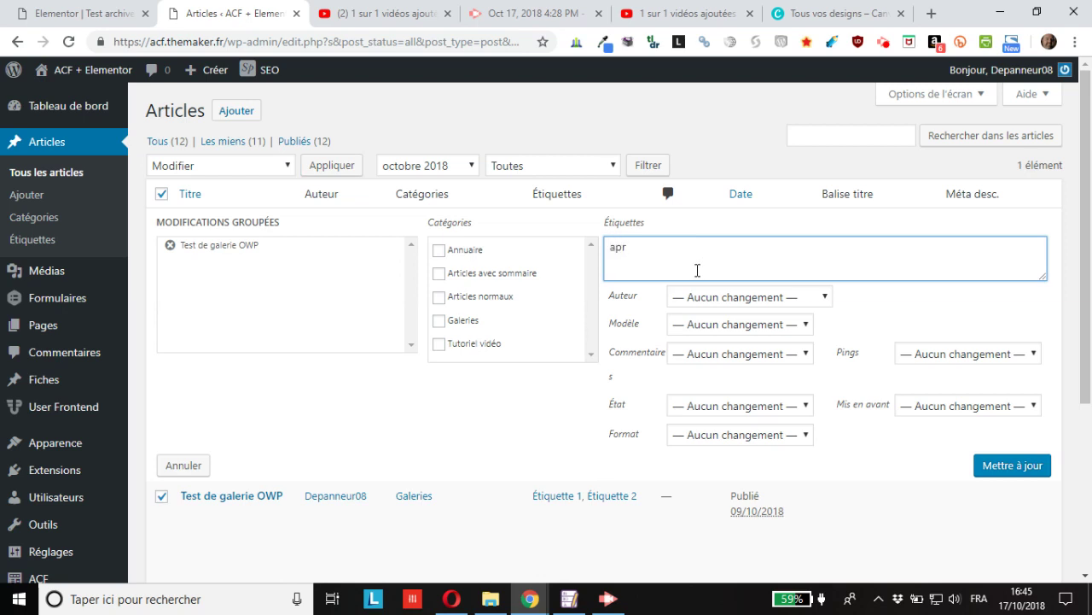
click(659, 296)
click(1020, 477)
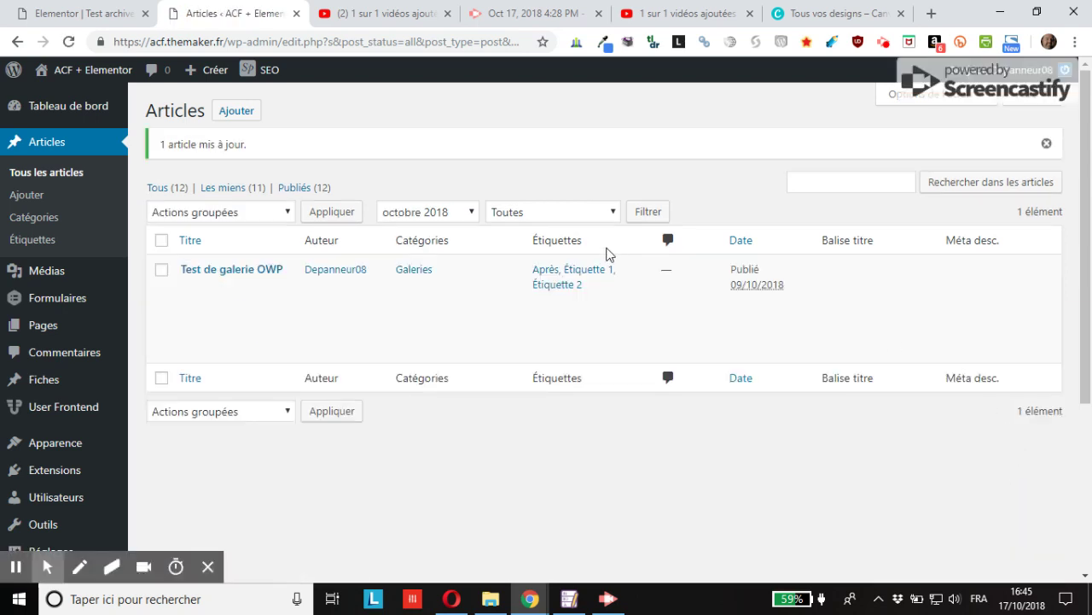
- Show the articles from all dates again and review their tags against their publication dates
click(475, 217)
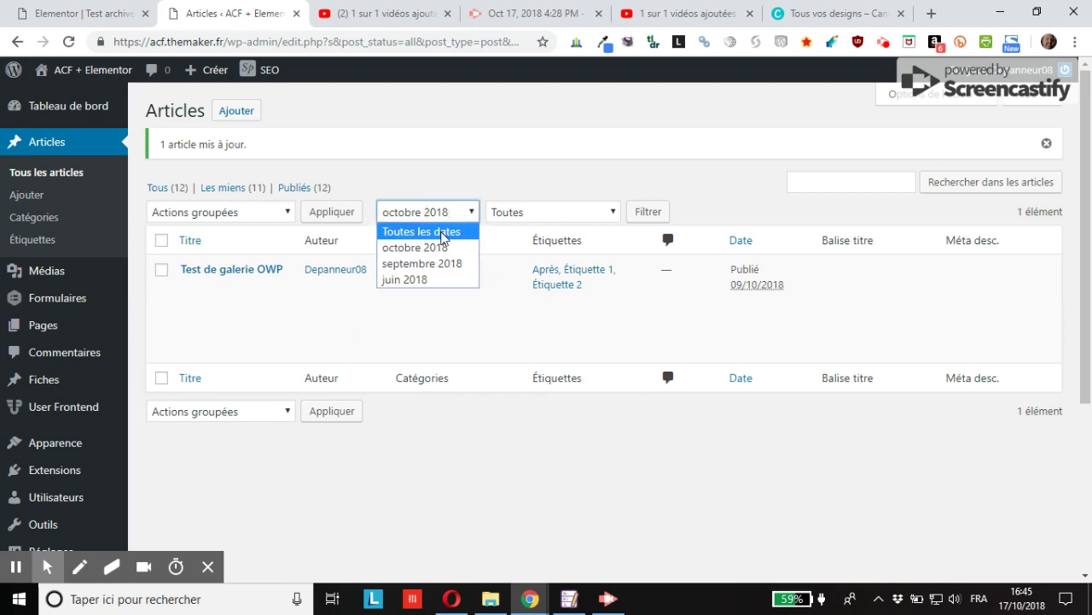
click(414, 229)
click(641, 213)
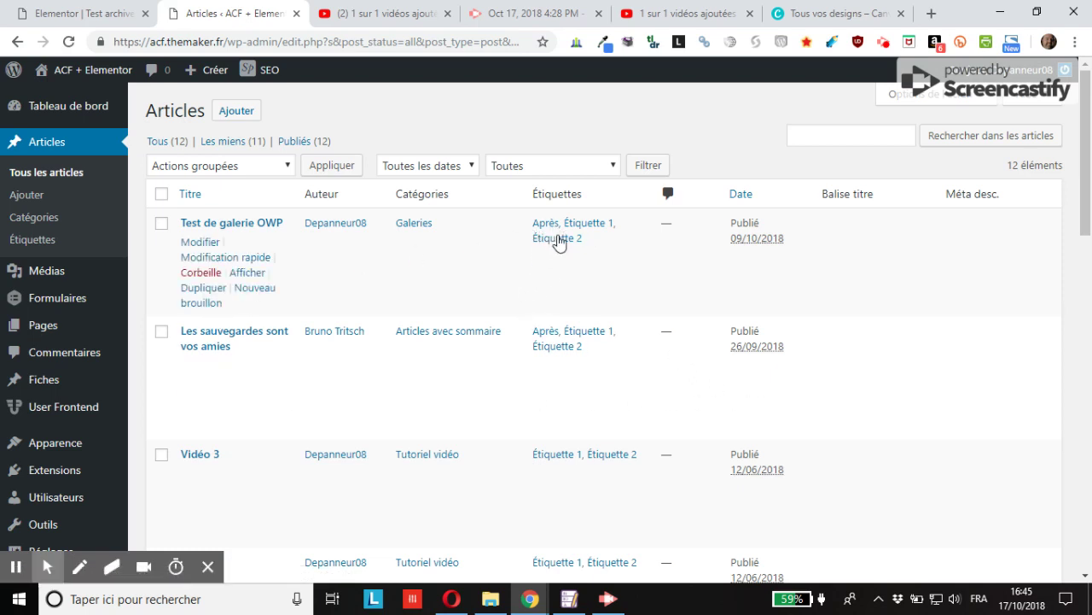
scroll(573, 383, down, 1)
scroll(573, 383, down, 2)
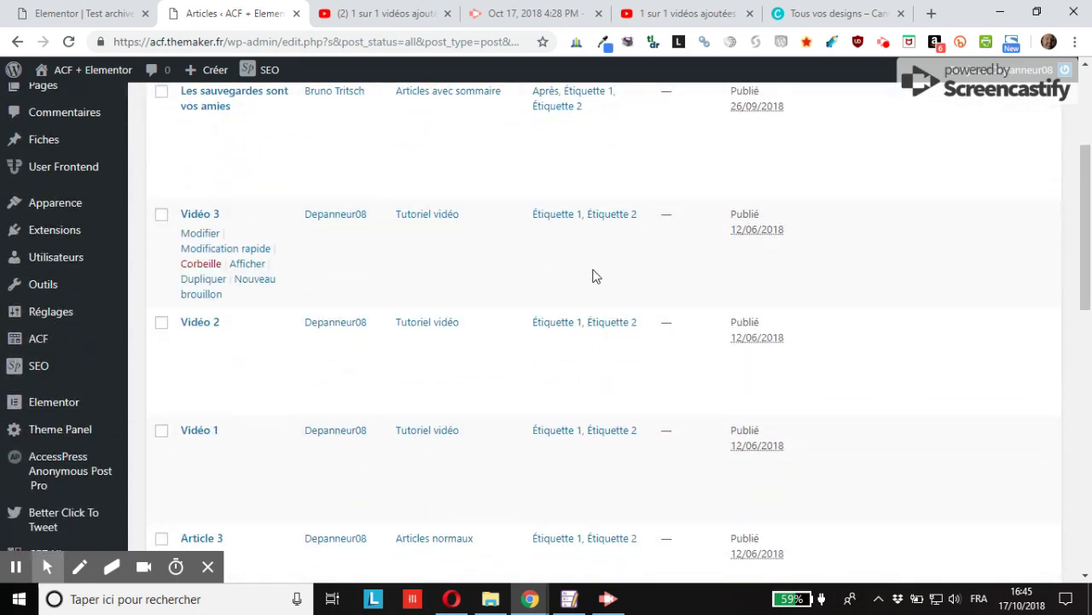
scroll(503, 282, down, 1)
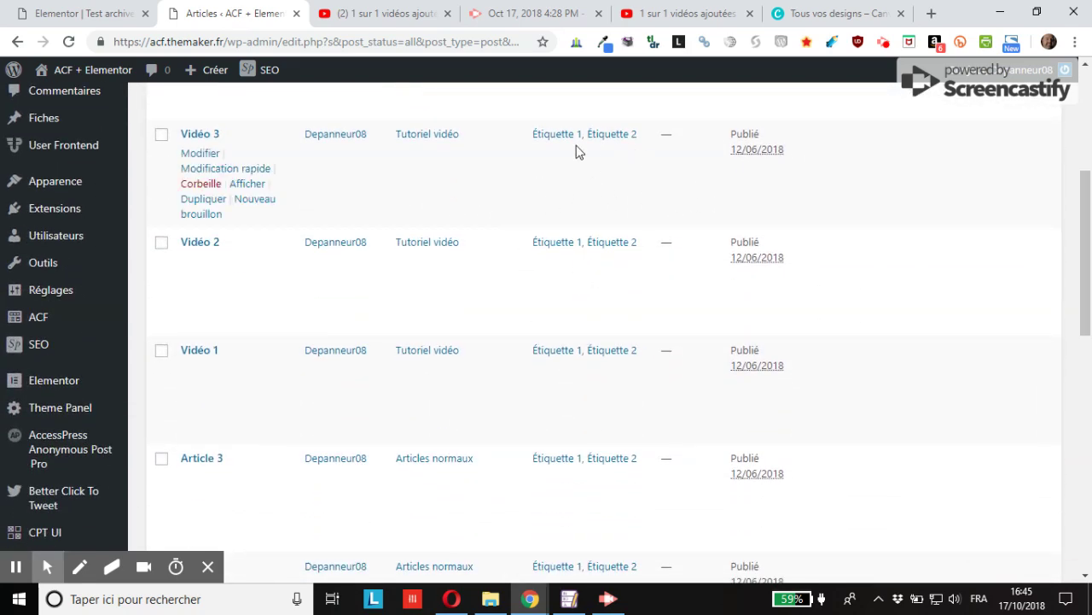
scroll(448, 322, up, 4)
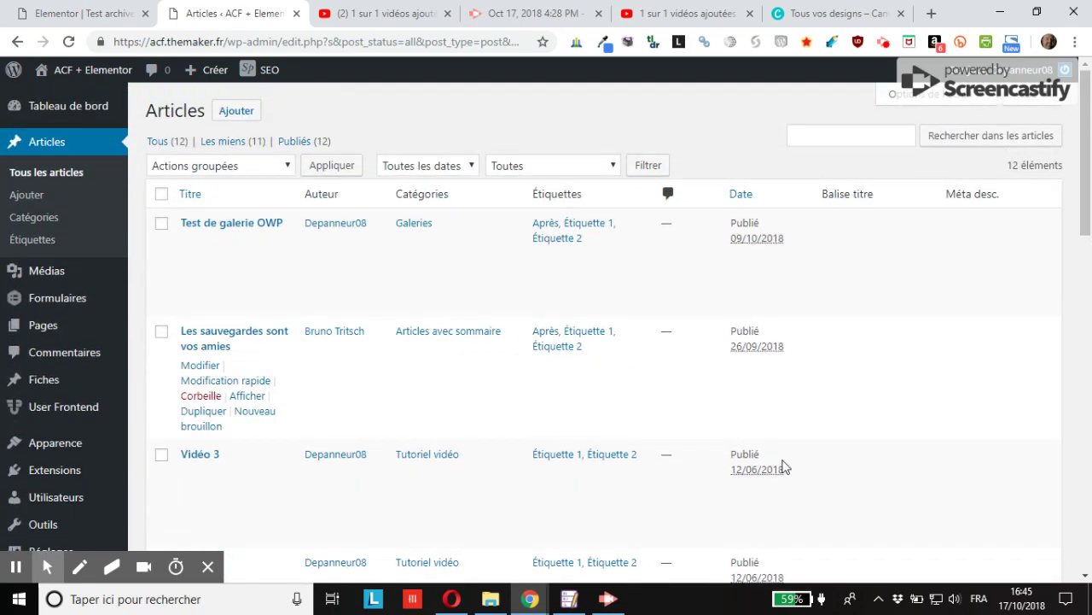
scroll(587, 459, down, 3)
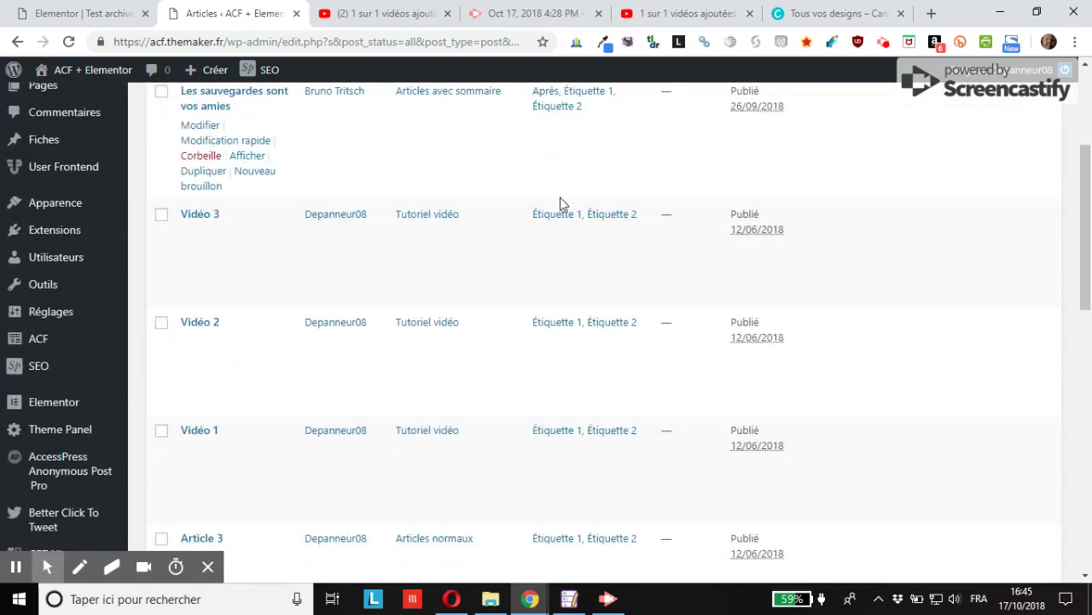
scroll(563, 205, up, 2)
scroll(584, 312, up, 1)
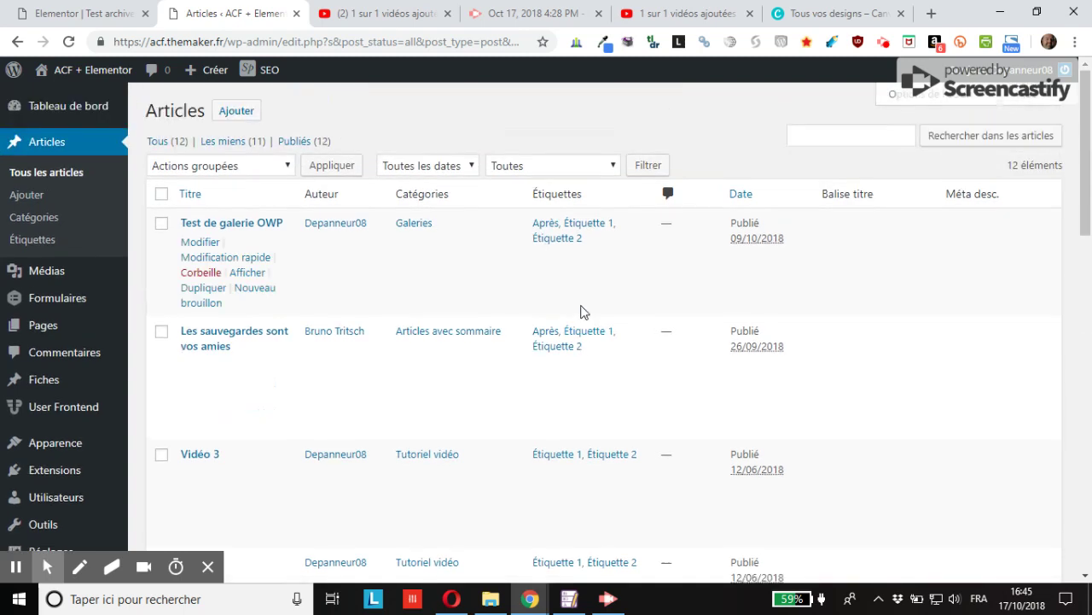
- Filter the article list to those published in juin 2018 and look through the filtered articles
click(419, 166)
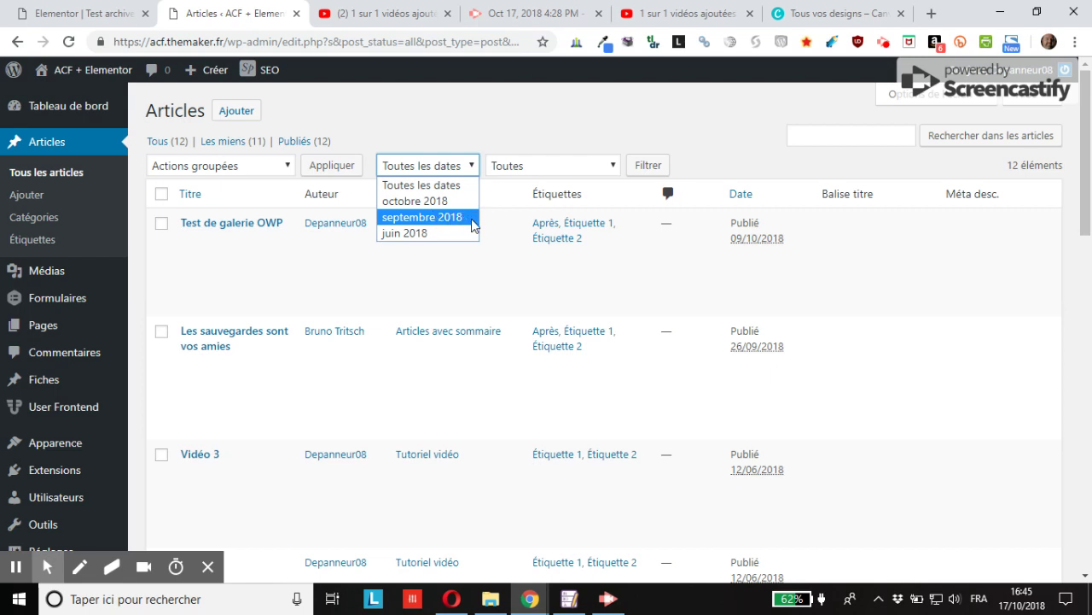
click(412, 238)
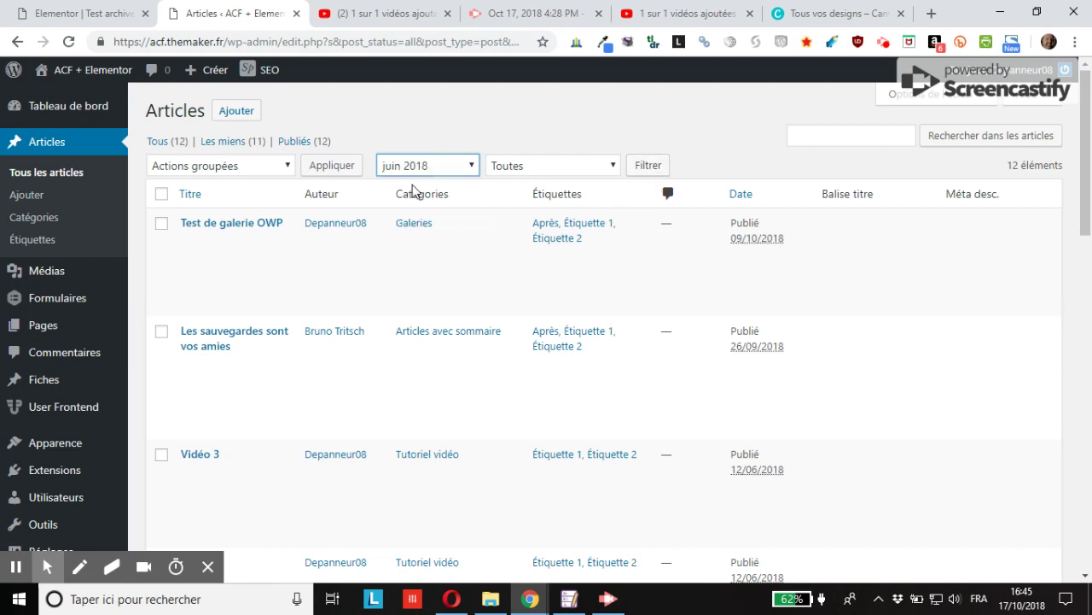
click(653, 171)
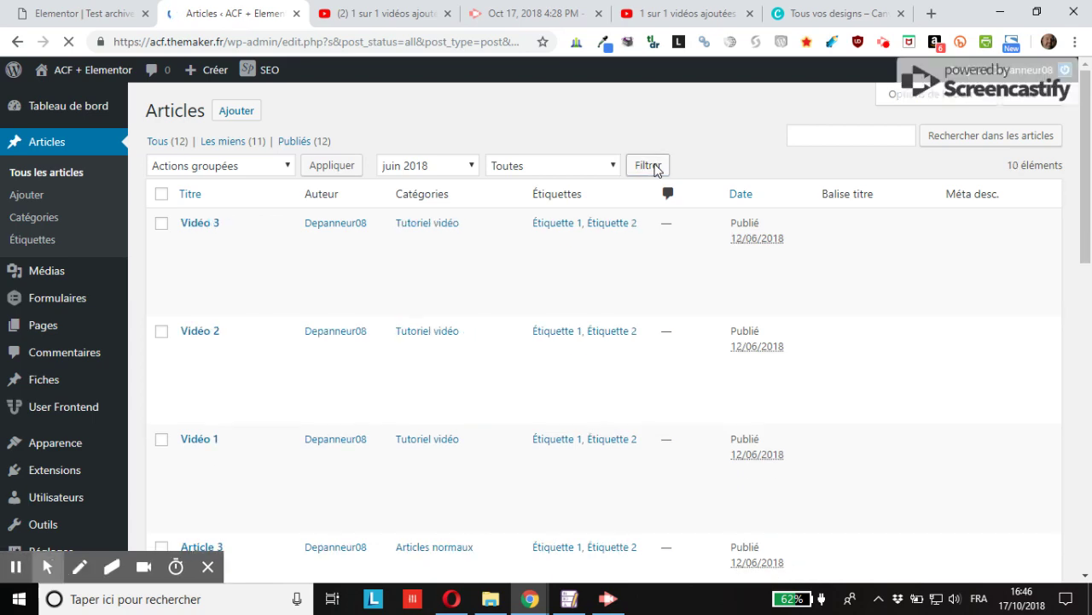
scroll(803, 195, down, 4)
scroll(802, 197, down, 6)
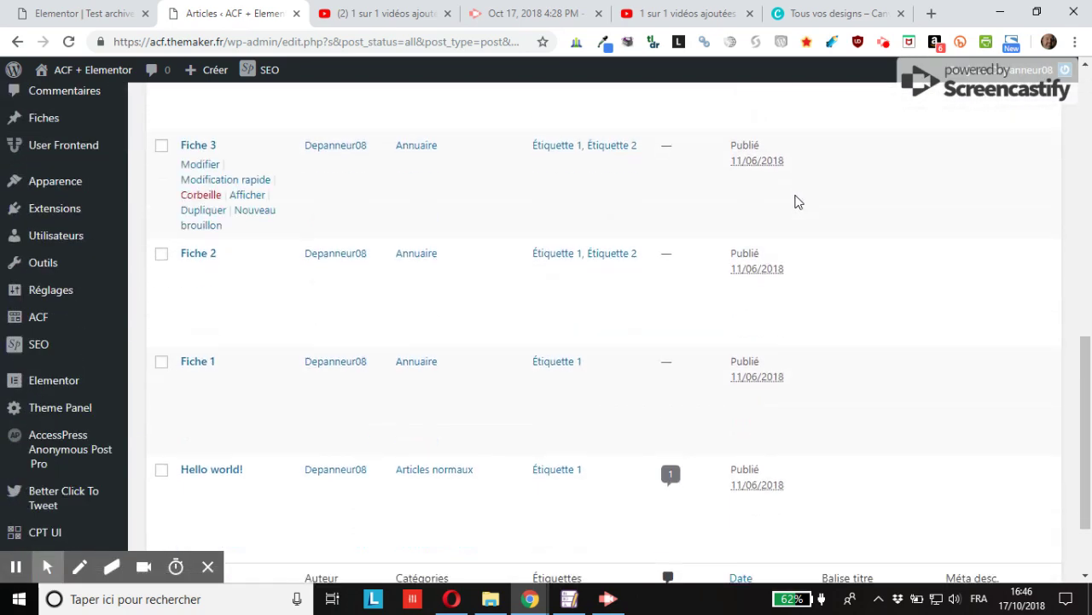
scroll(795, 203, up, 10)
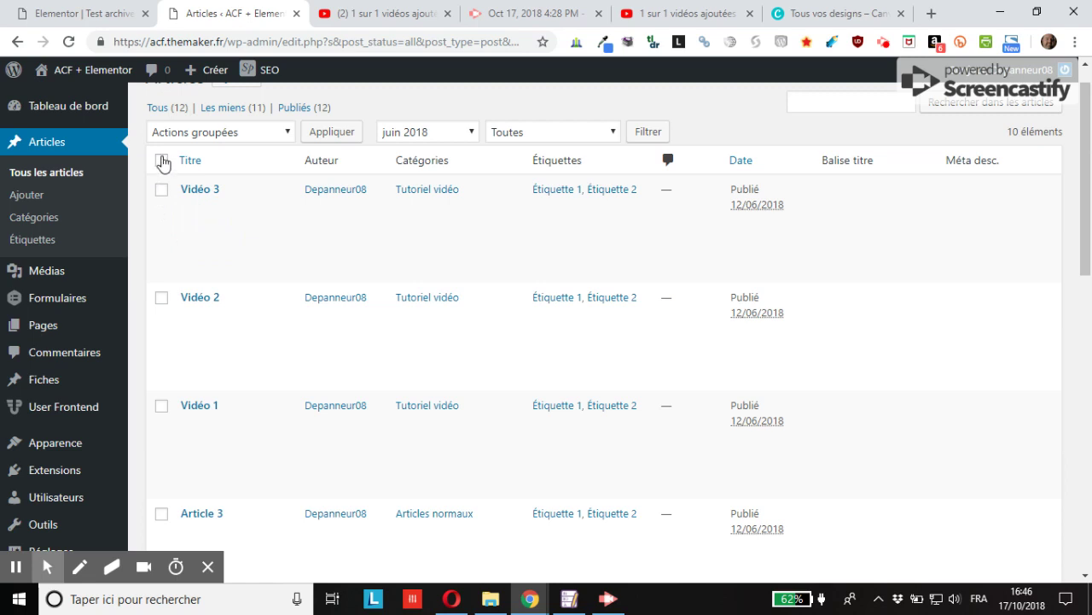
- Bulk-edit all articles in the juin 2018 list, adding the tag Avant, and update them
click(162, 160)
click(213, 135)
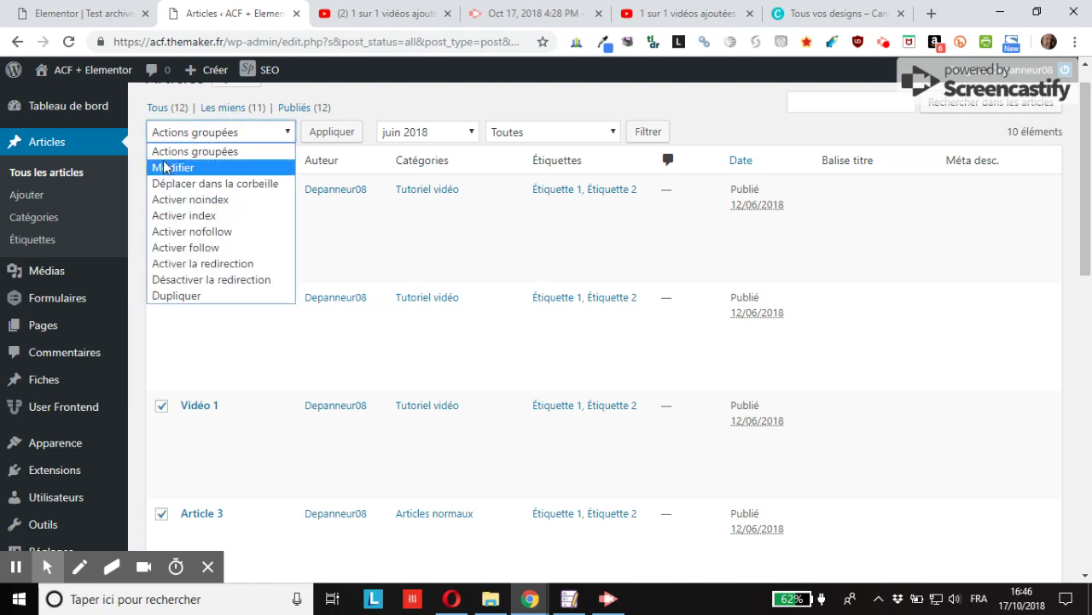
click(164, 169)
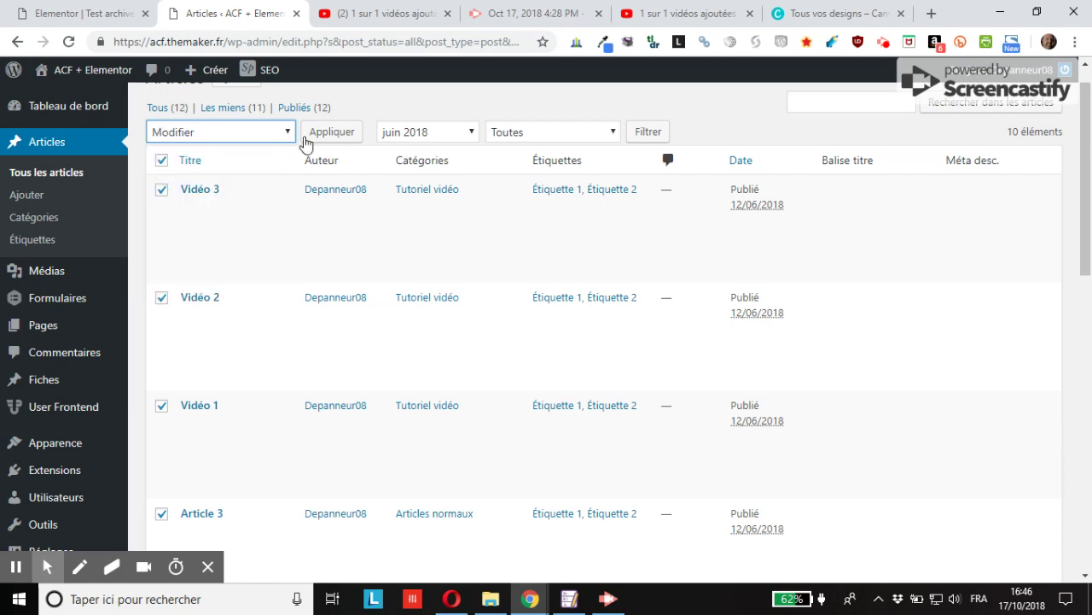
click(337, 132)
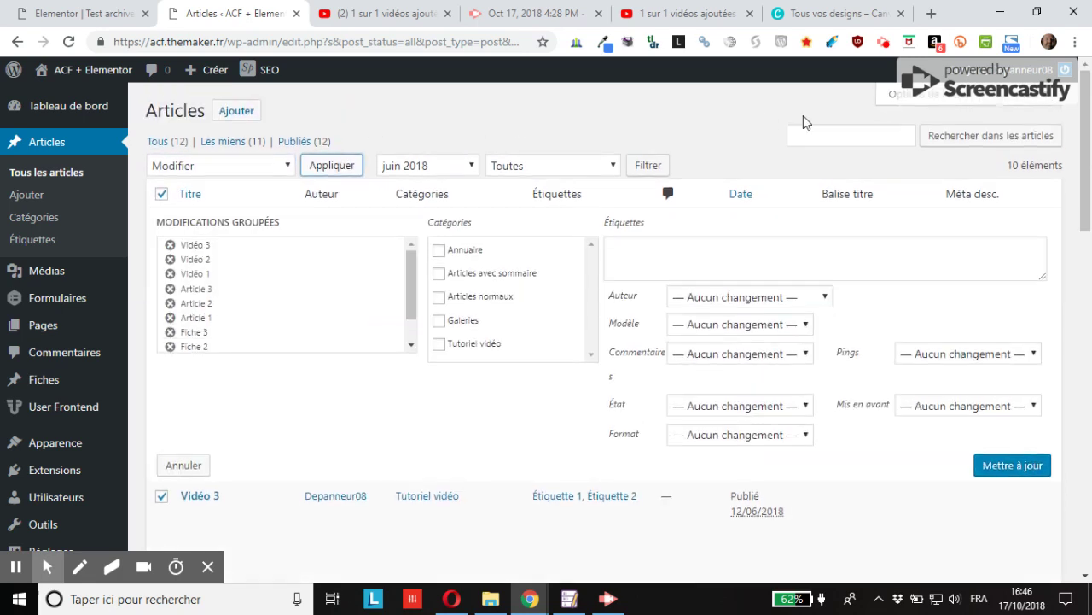
click(650, 251)
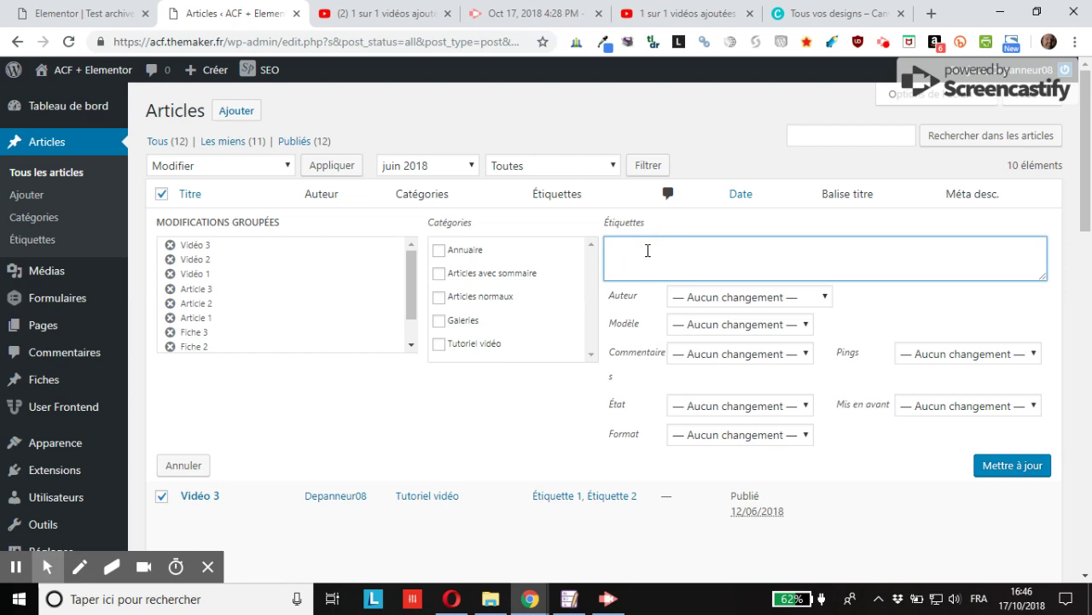
text(avant)
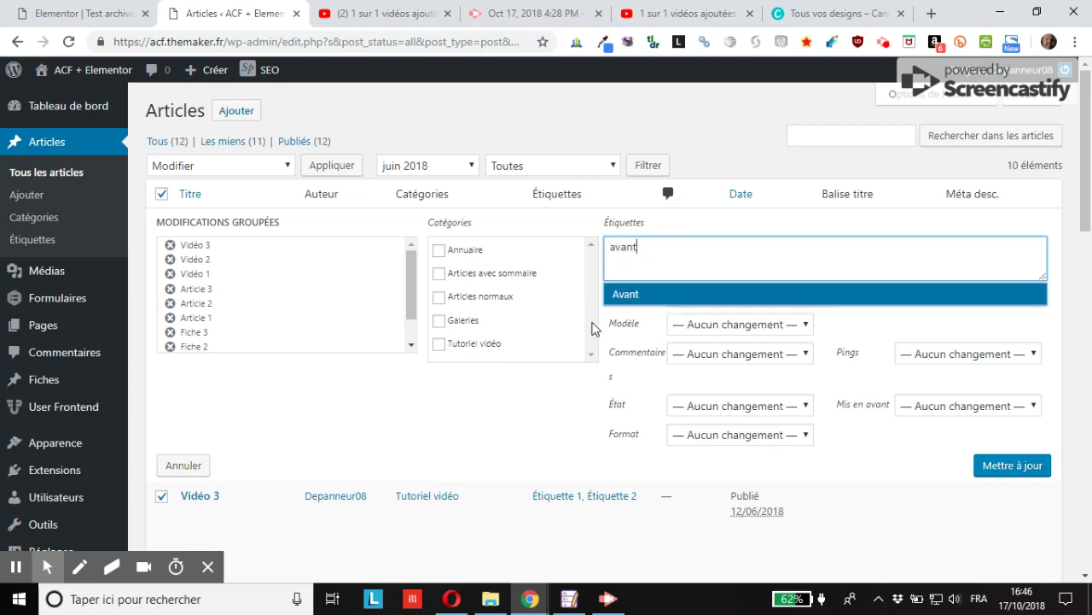
click(657, 294)
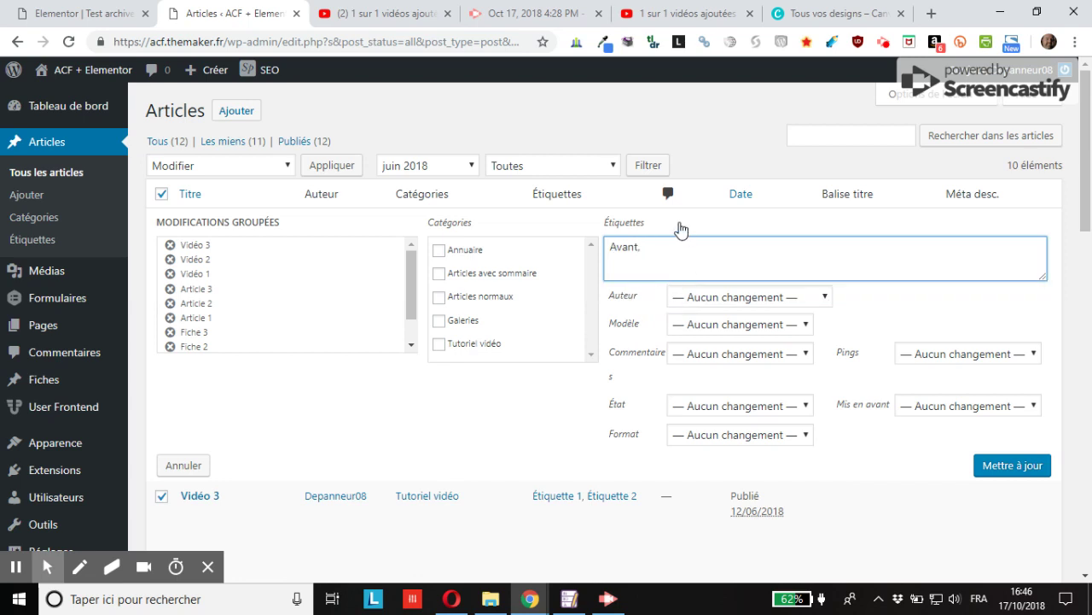
click(1015, 472)
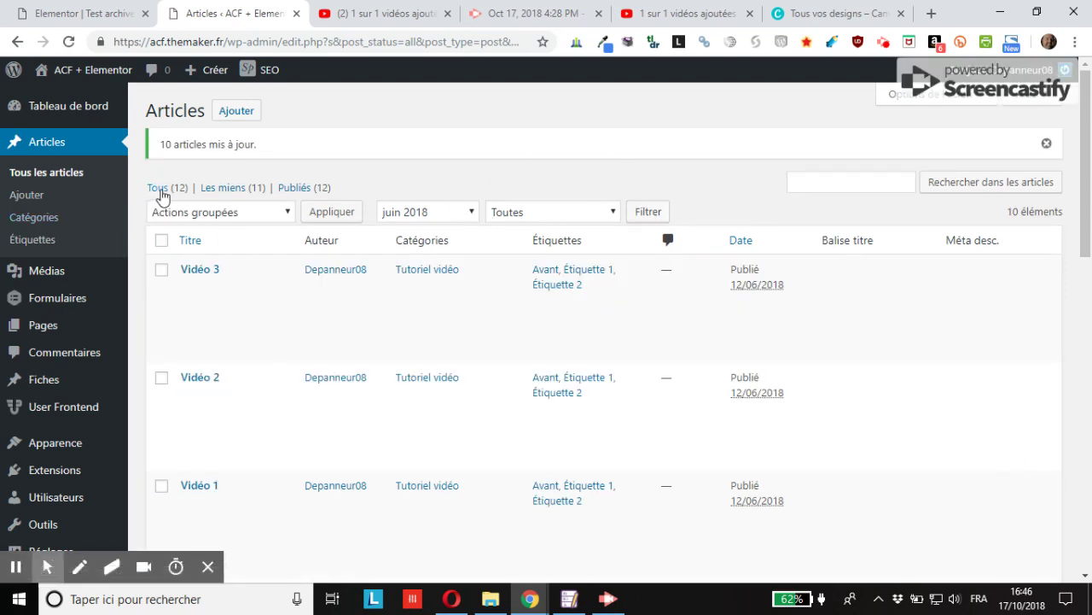
- Show all articles without the month filter and check the tags through to the end of the list
click(162, 191)
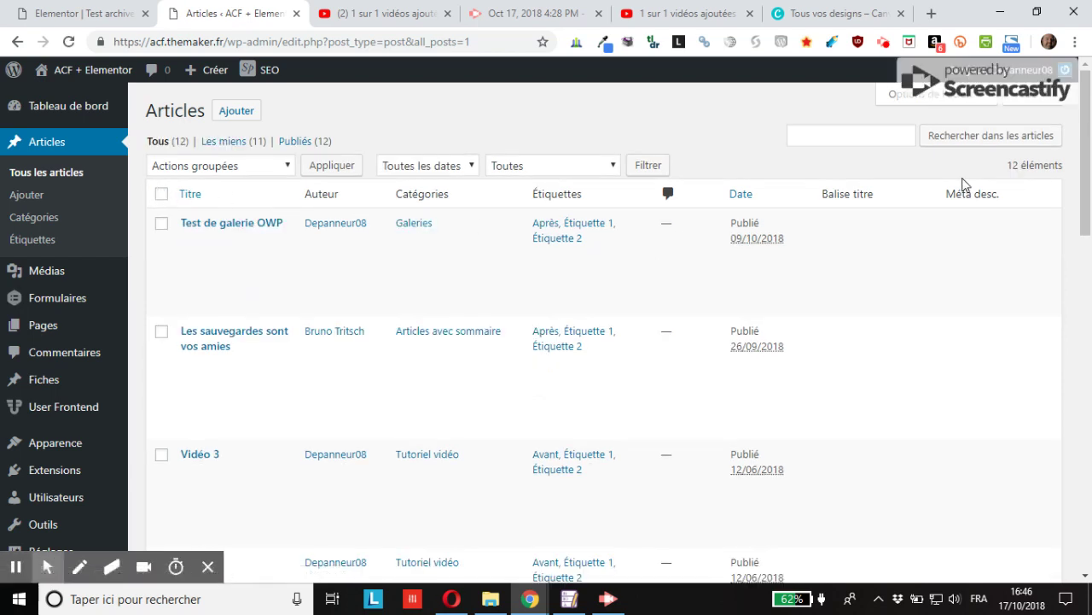
click(1089, 147)
drag(1090, 147, 1089, 176)
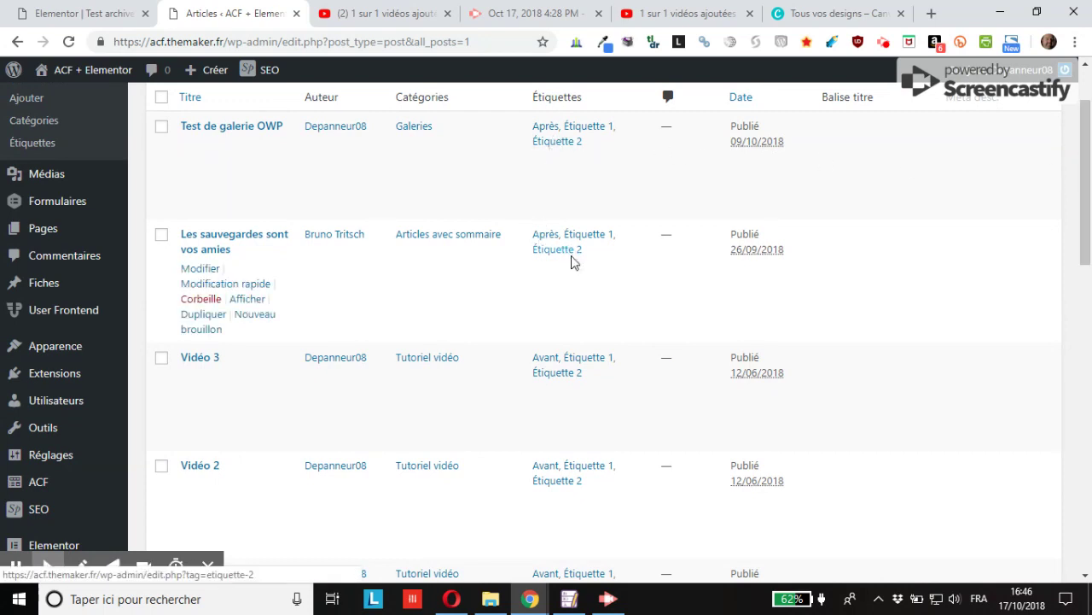
scroll(571, 256, down, 2)
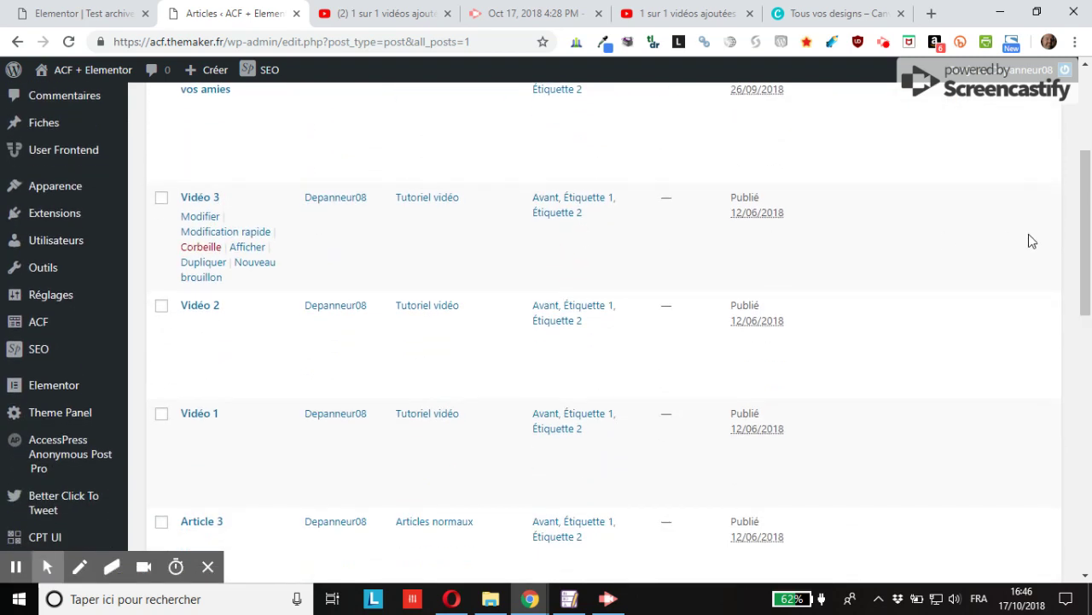
drag(1087, 217, 1088, 252)
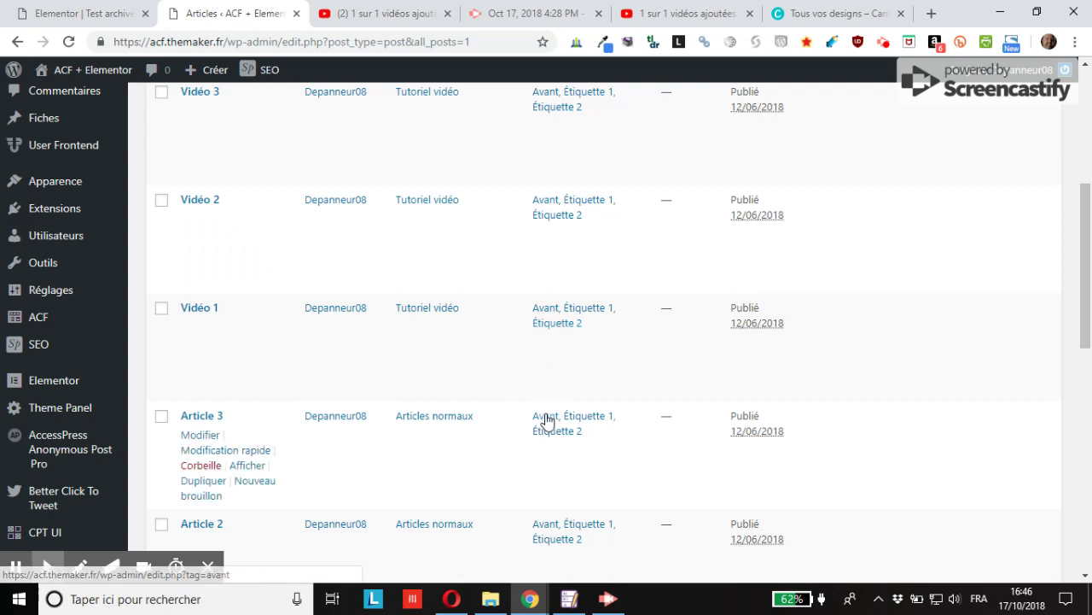
drag(1077, 288, 1090, 523)
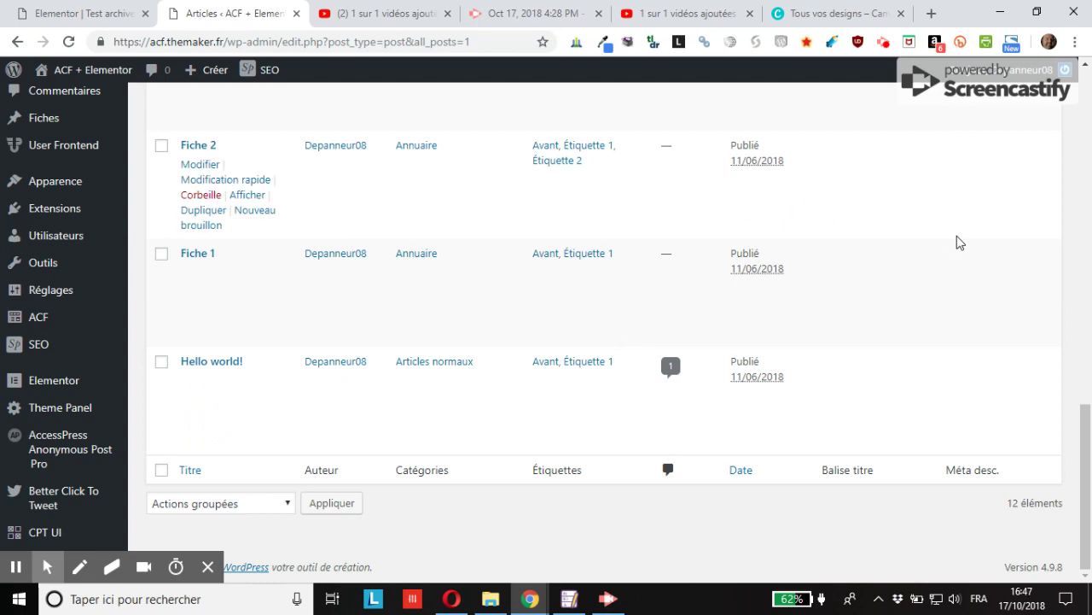
click(608, 598)
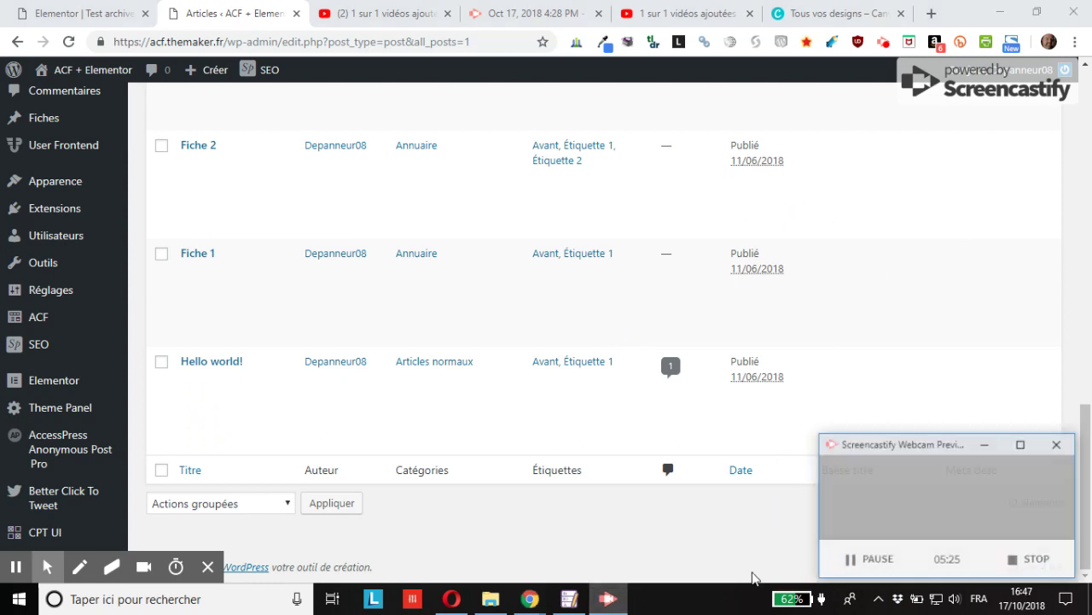